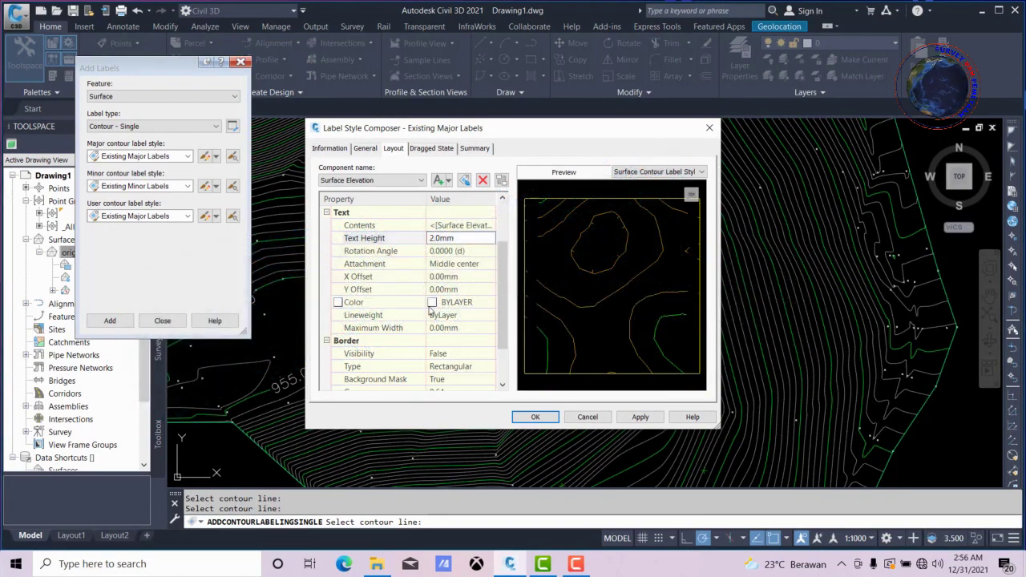
# Give the Existing Major Labels text a 2.00 mm height and red colour, then apply and save.
pyautogui.click(434, 308)
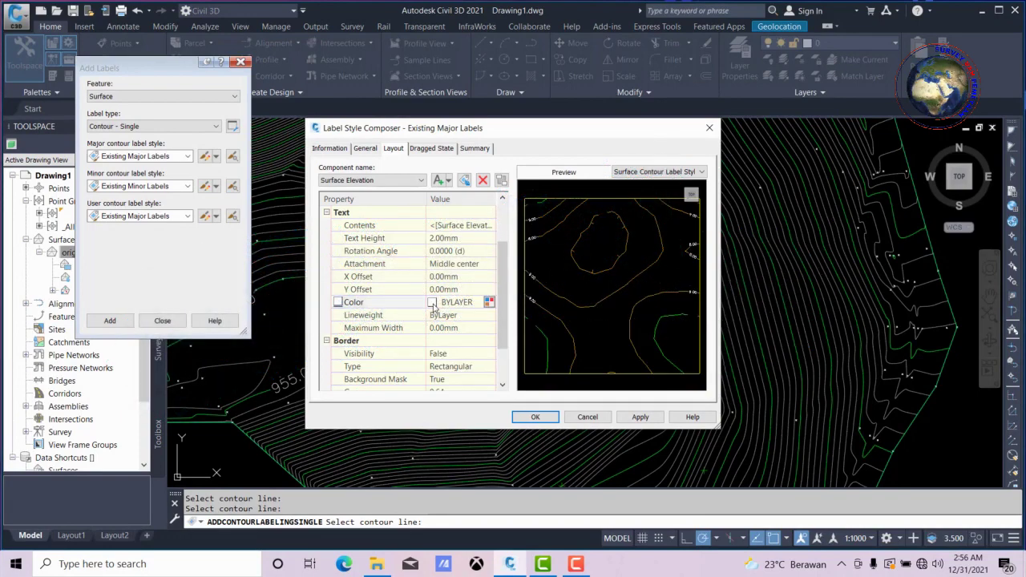
pyautogui.click(490, 302)
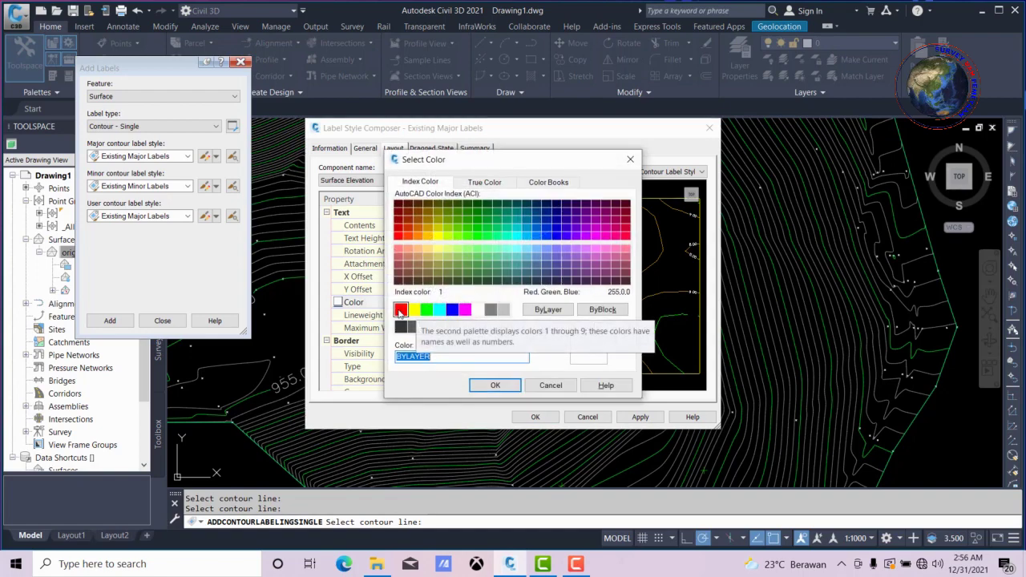
pyautogui.click(400, 310)
pyautogui.click(495, 386)
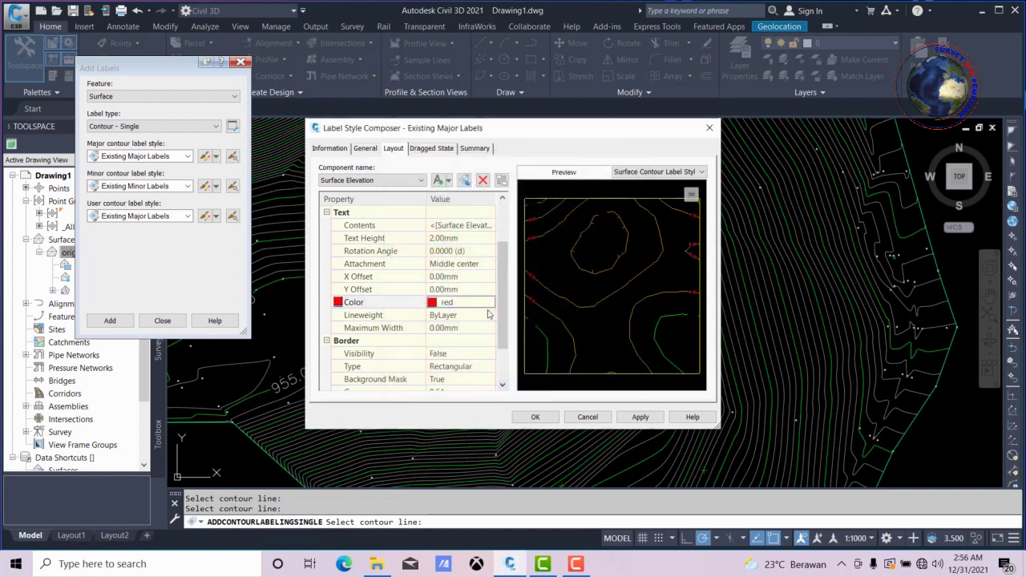
pyautogui.moveTo(501, 298); pyautogui.dragTo(507, 329)
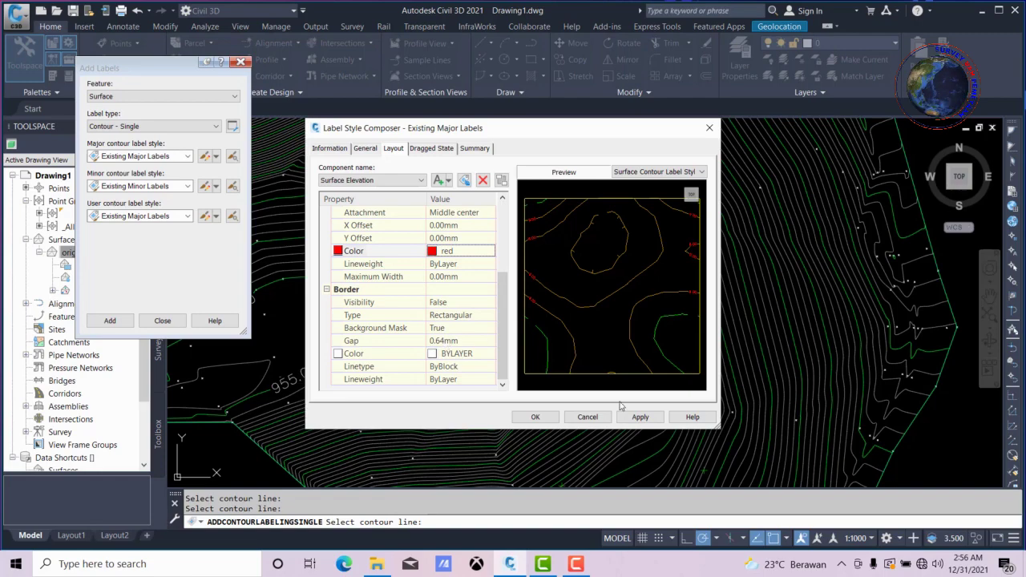
pyautogui.click(640, 417)
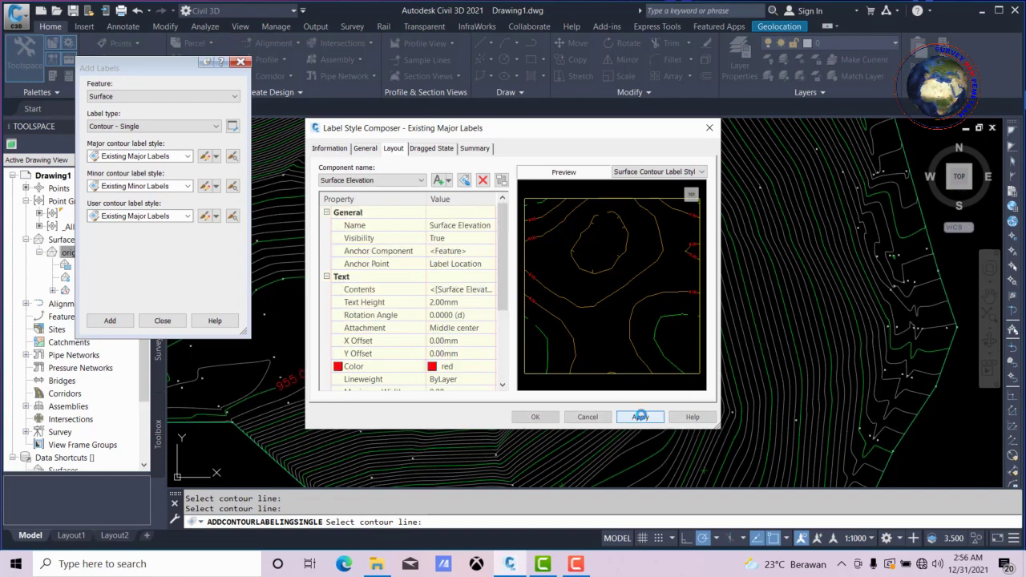
pyautogui.click(534, 417)
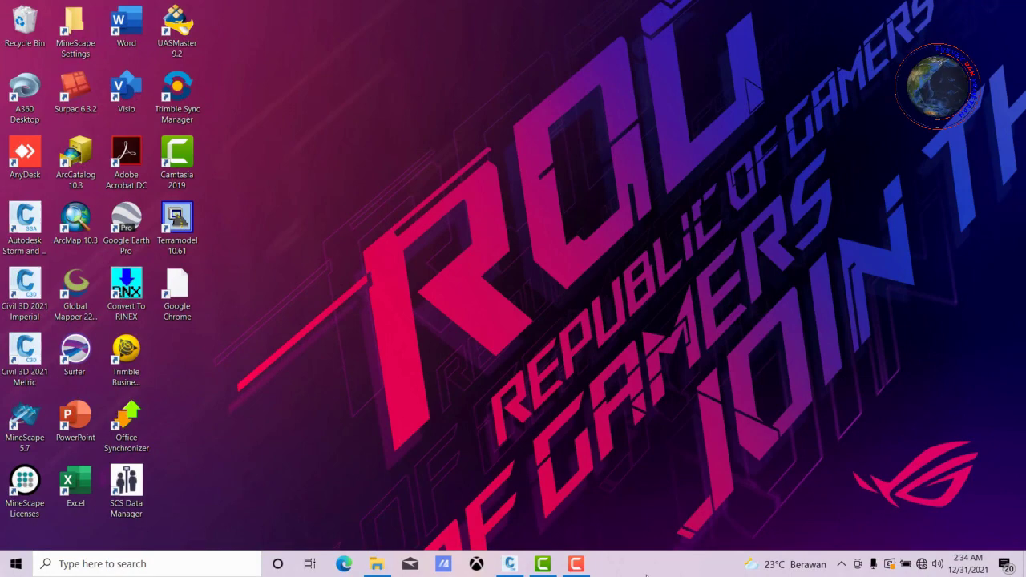
# Restore the Civil 3D 2021 window showing Drawing1.dwg and the original surface.
pyautogui.click(512, 565)
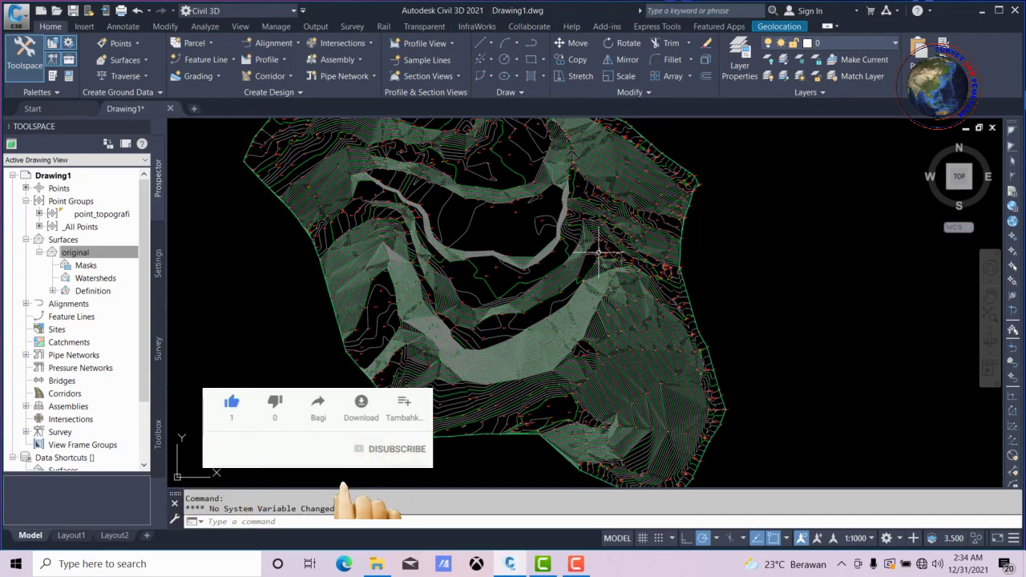
# Zoom in on the survey points until elevations such as 864.24 are readable.
pyautogui.scroll(3, 598, 252)
pyautogui.scroll(3, 601, 245)
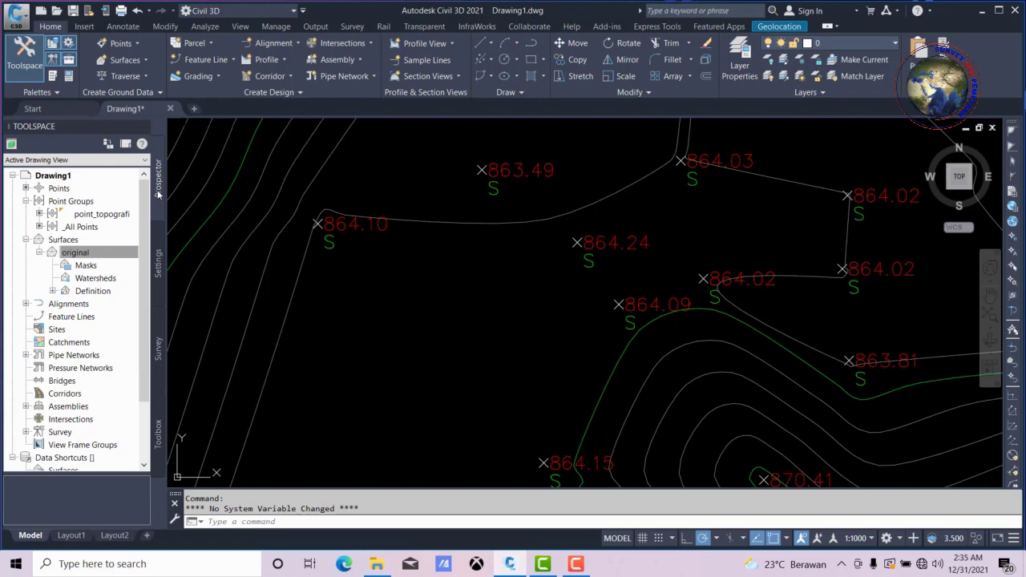
# List the point_topografi group's points with their easting and northing in Prospector.
pyautogui.click(64, 203)
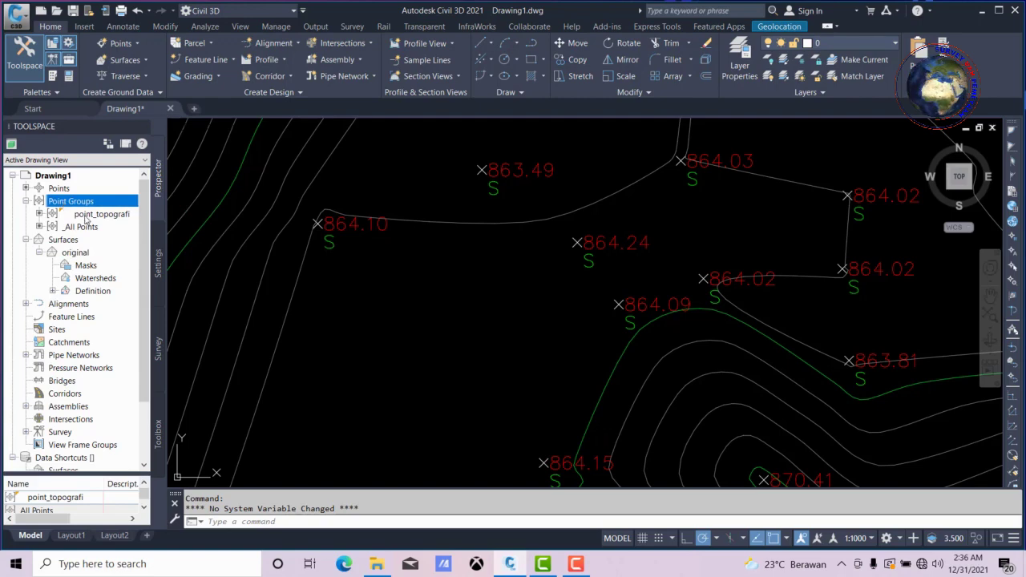
pyautogui.click(88, 215)
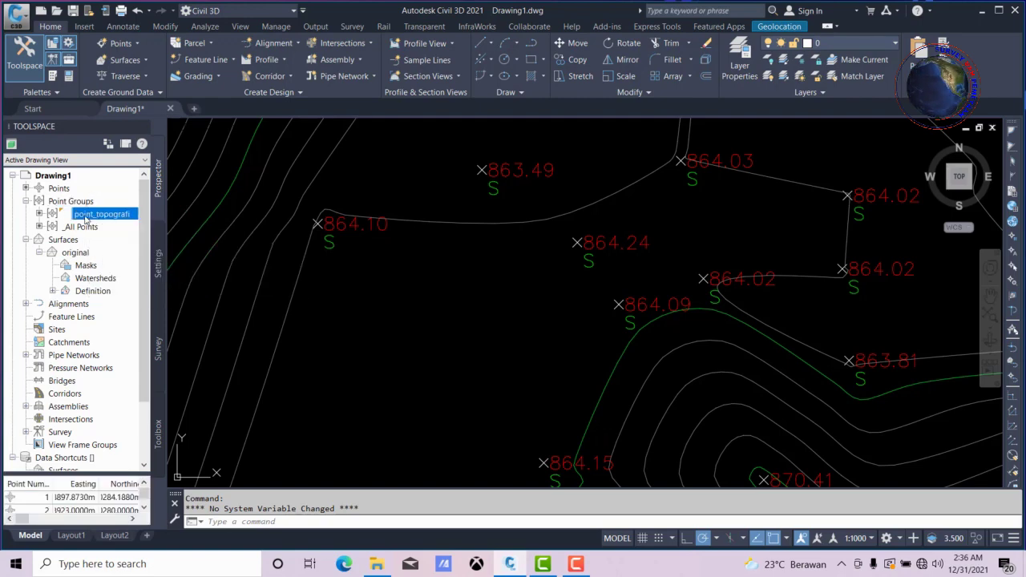
pyautogui.moveTo(101, 214)
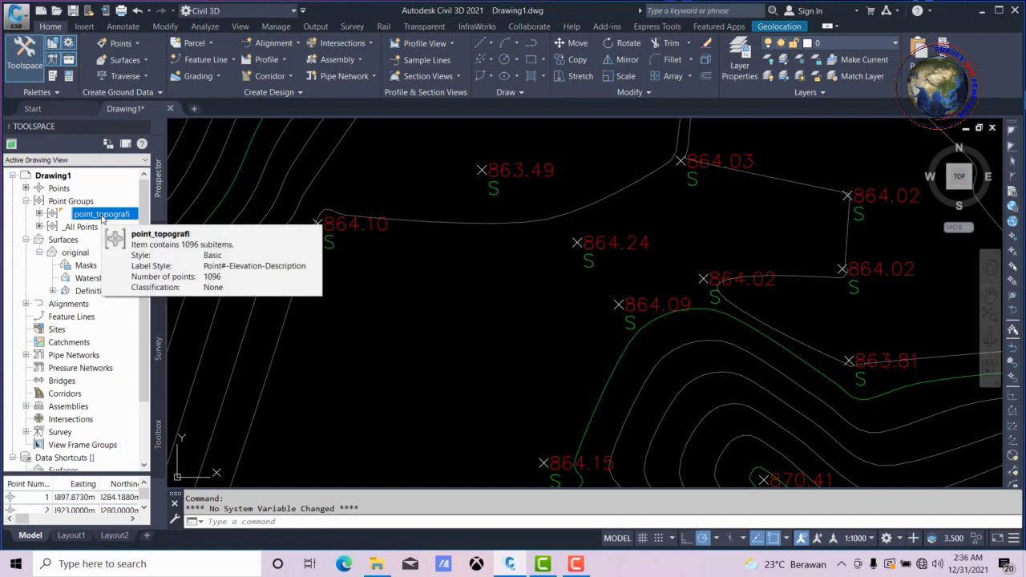
pyautogui.click(93, 218)
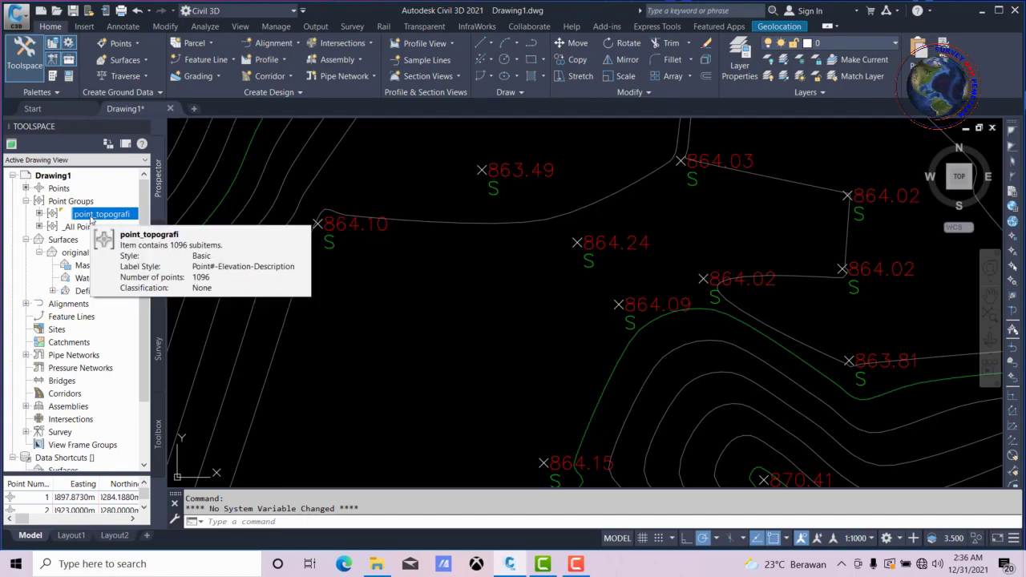
pyautogui.click(96, 217)
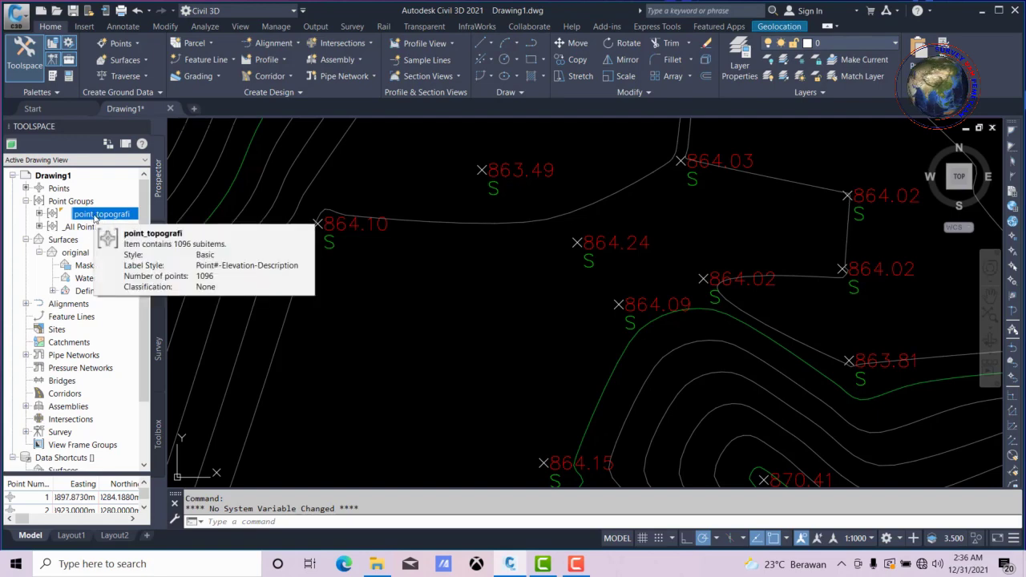
# Set the point_topografi group's point label style to <none> and apply it.
pyautogui.rightClick(95, 217)
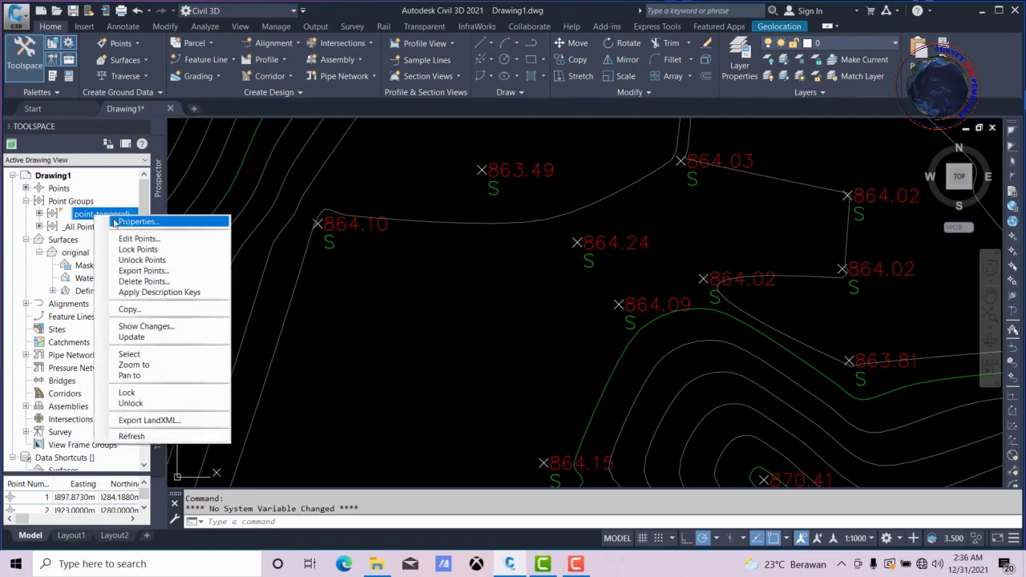
pyautogui.click(126, 223)
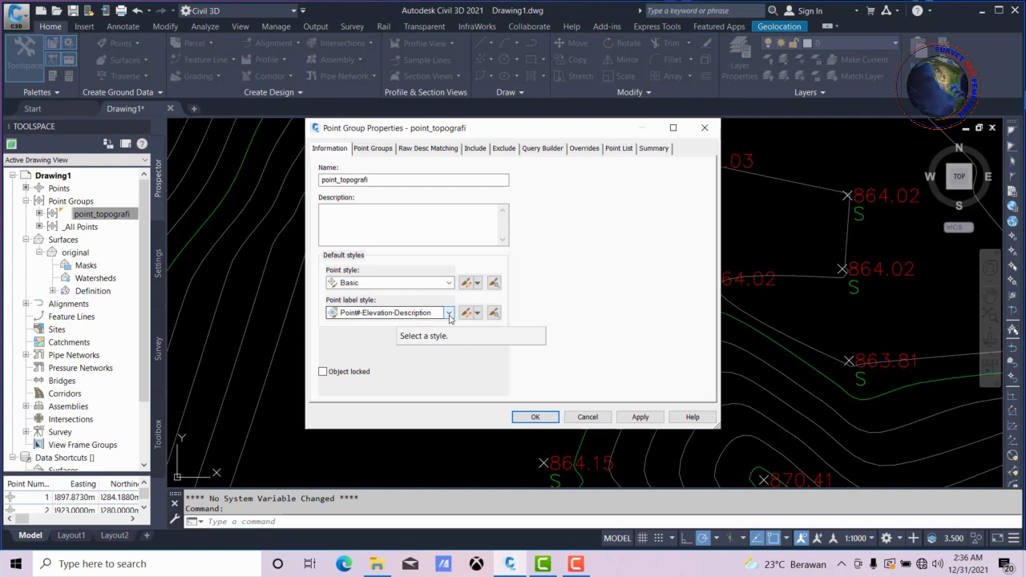
pyautogui.click(450, 313)
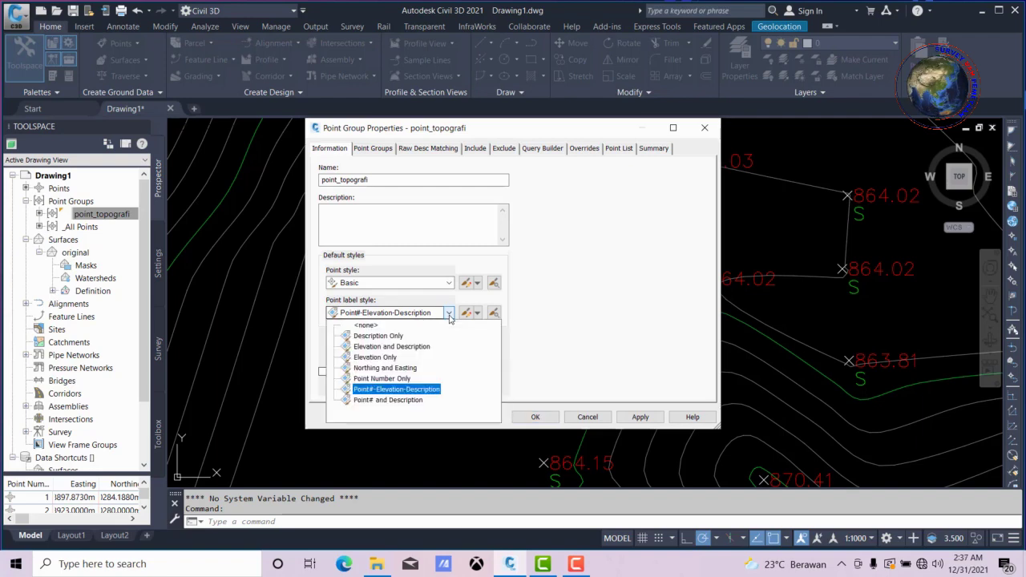
pyautogui.click(366, 325)
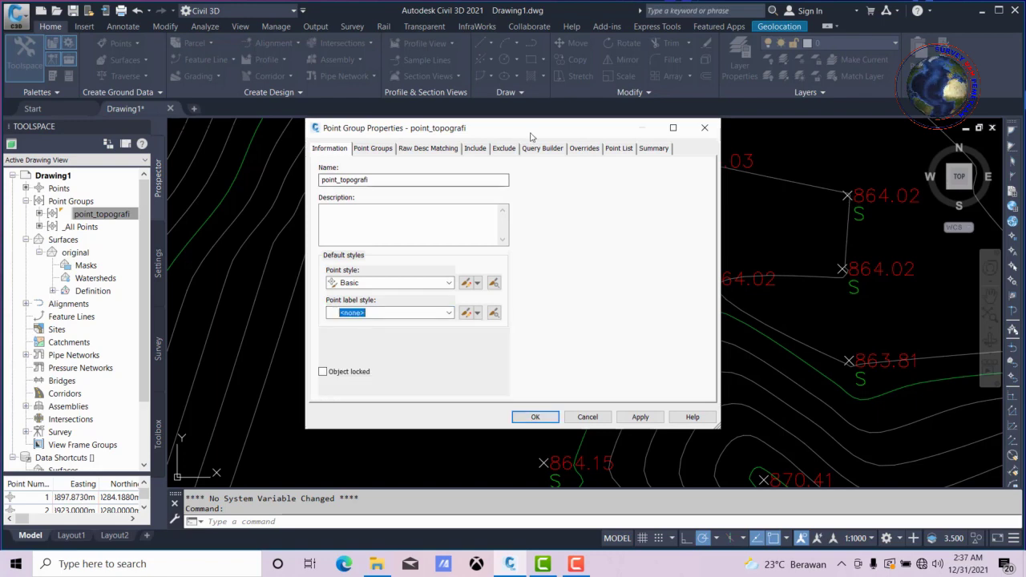
pyautogui.moveTo(514, 136); pyautogui.dragTo(338, 152)
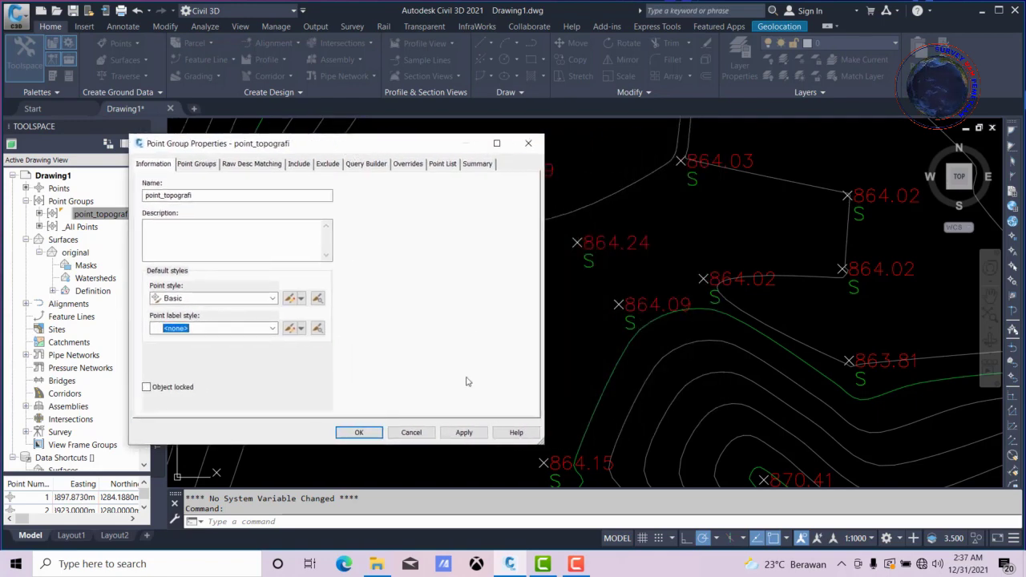
pyautogui.click(463, 434)
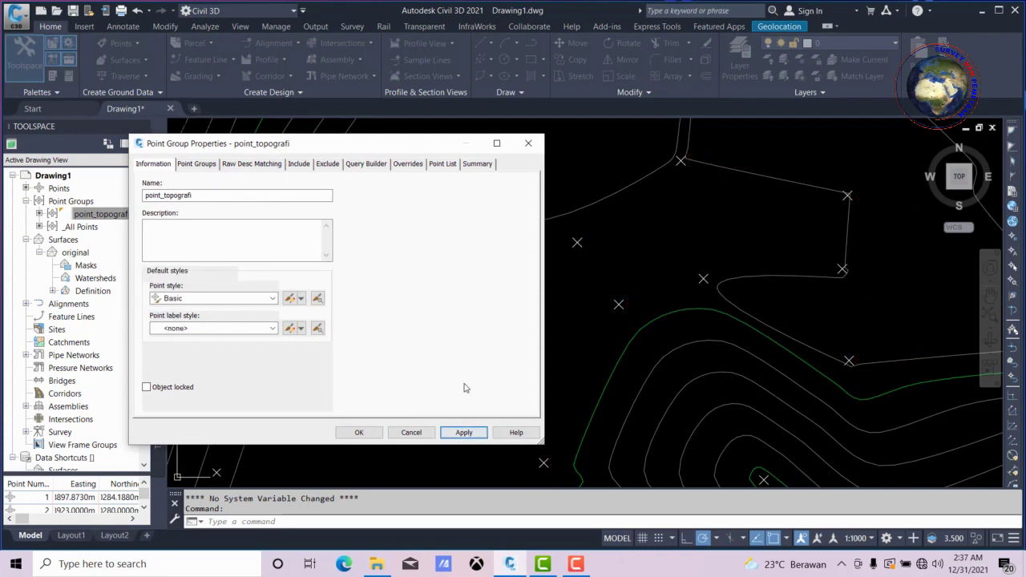
pyautogui.click(359, 433)
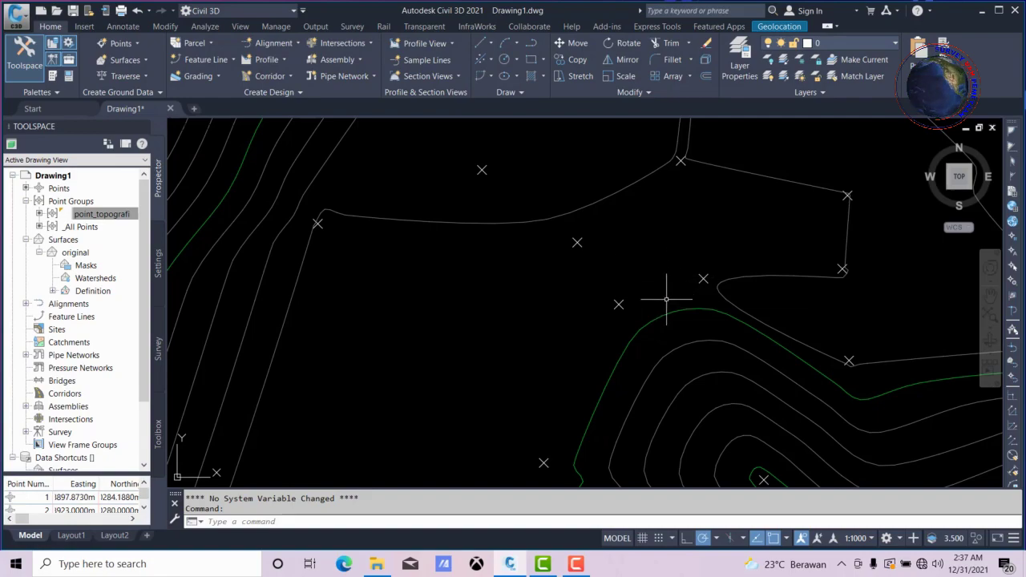
# Zoom out and select the original TIN surface to bring up its contextual ribbon tab.
pyautogui.scroll(-3, 597, 268)
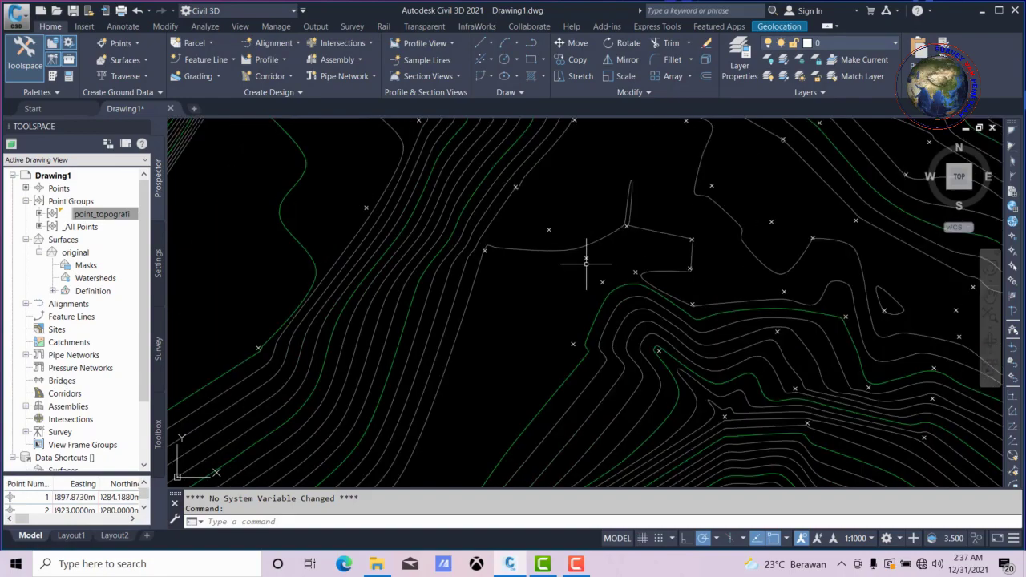
pyautogui.scroll(-3, 593, 261)
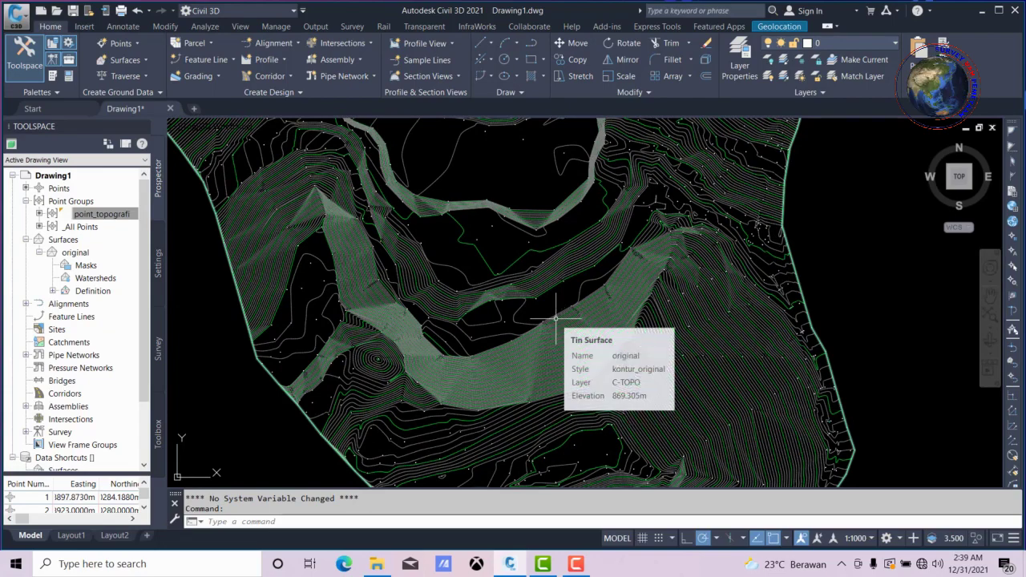
pyautogui.scroll(-2, 554, 282)
pyautogui.scroll(2, 555, 293)
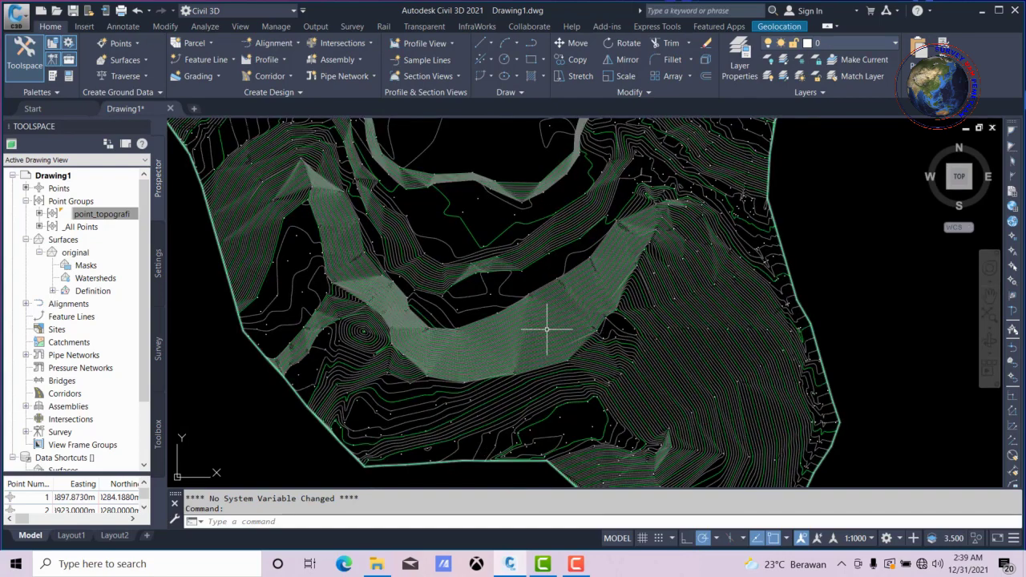
pyautogui.click(547, 329)
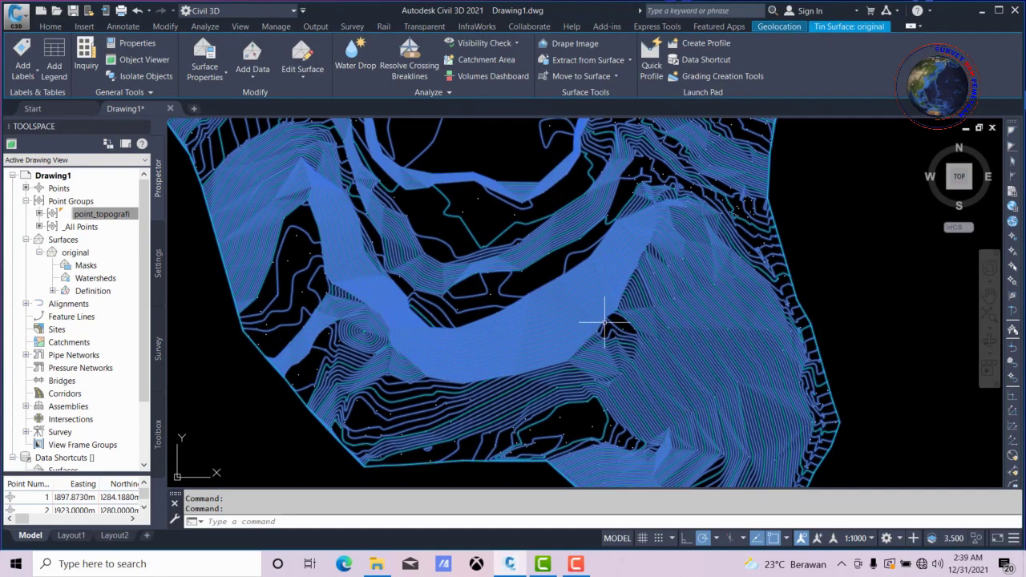
pyautogui.scroll(-5, 565, 314)
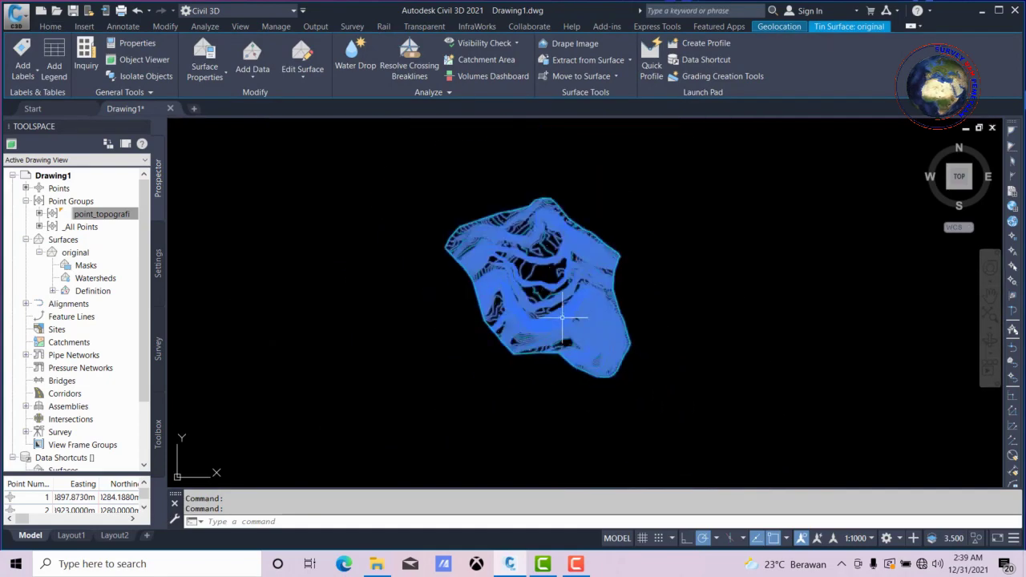
pyautogui.scroll(3, 569, 312)
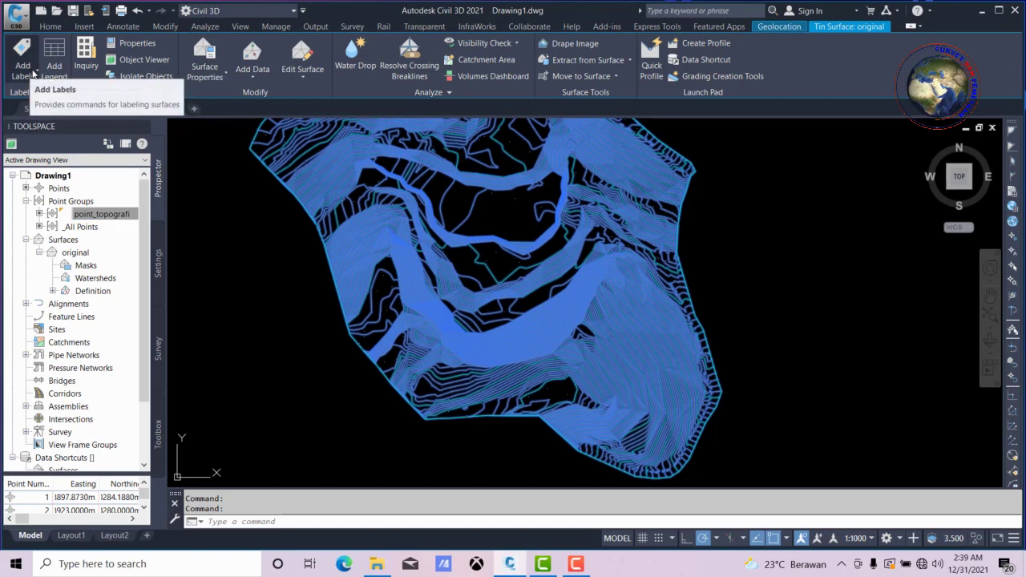
# Start Contour - Single labelling on the original surface and label a first contour.
pyautogui.click(34, 73)
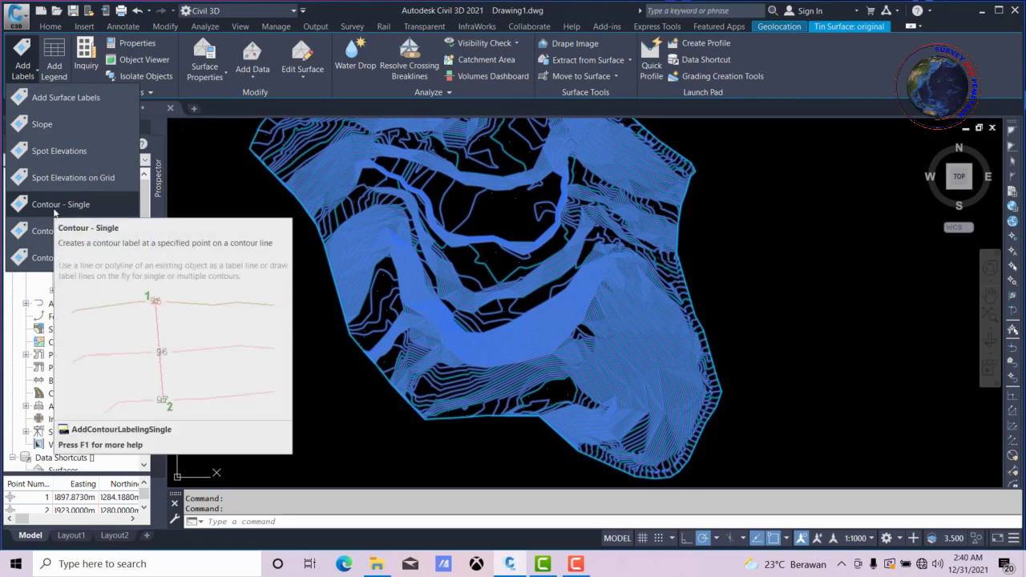
pyautogui.click(54, 206)
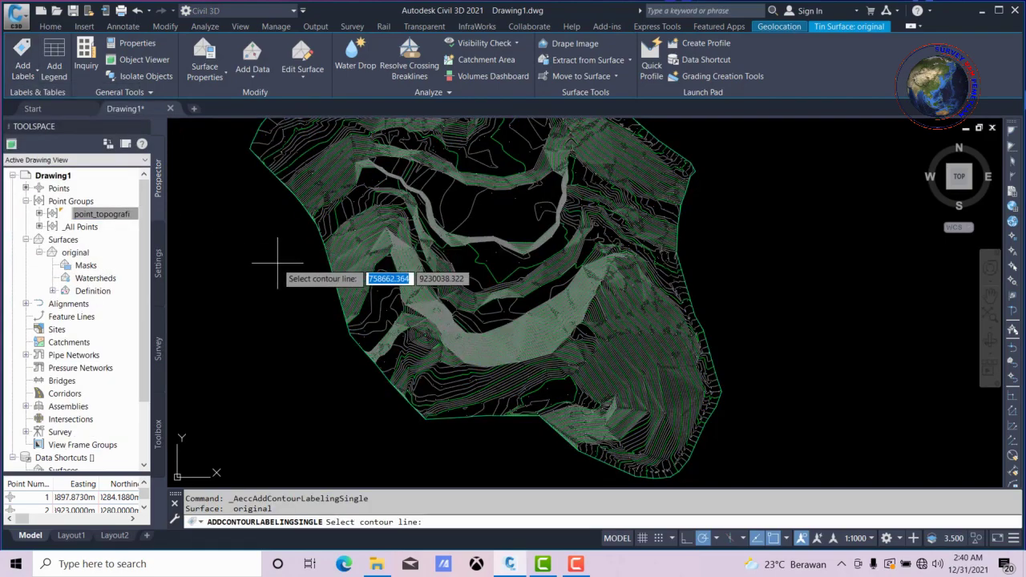
pyautogui.scroll(3, 351, 330)
pyautogui.scroll(3, 350, 331)
pyautogui.scroll(2, 298, 287)
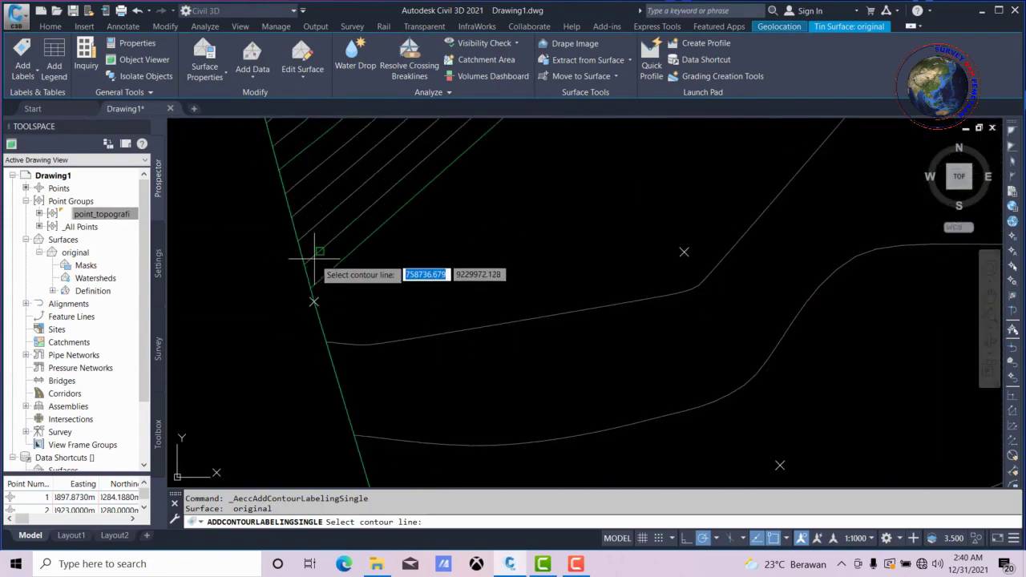
pyautogui.scroll(2, 366, 281)
pyautogui.scroll(1, 377, 275)
pyautogui.click(384, 275)
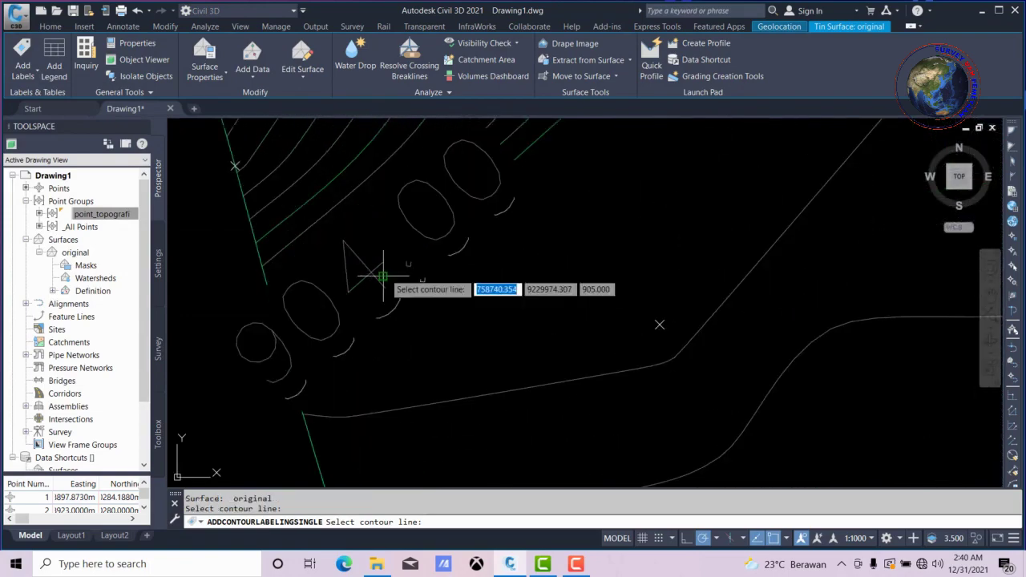
# Label more contours such as 896.00, then undo all the single contour labels.
pyautogui.scroll(-3, 381, 331)
pyautogui.scroll(3, 377, 331)
pyautogui.scroll(2, 374, 257)
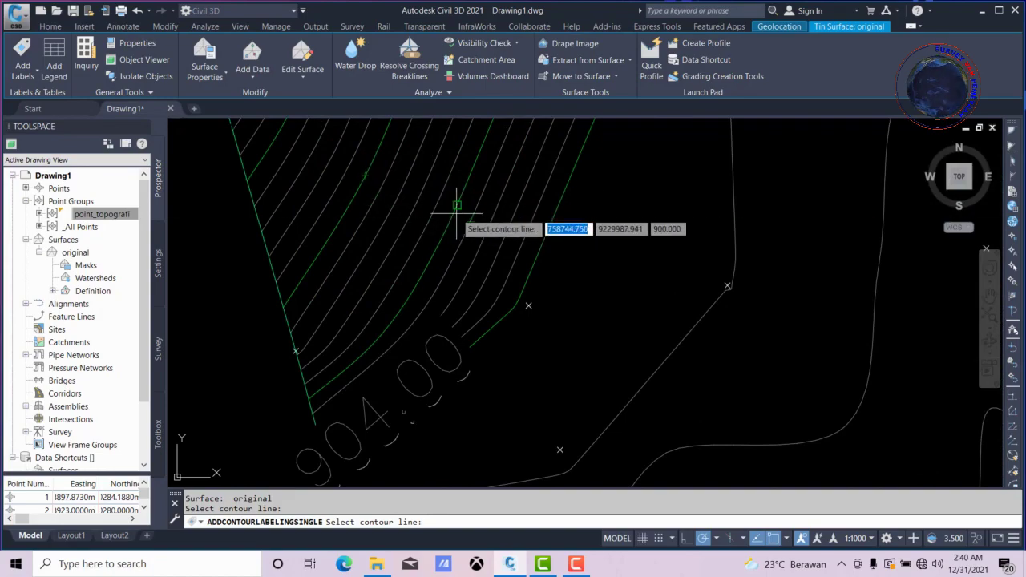
pyautogui.scroll(-5, 400, 433)
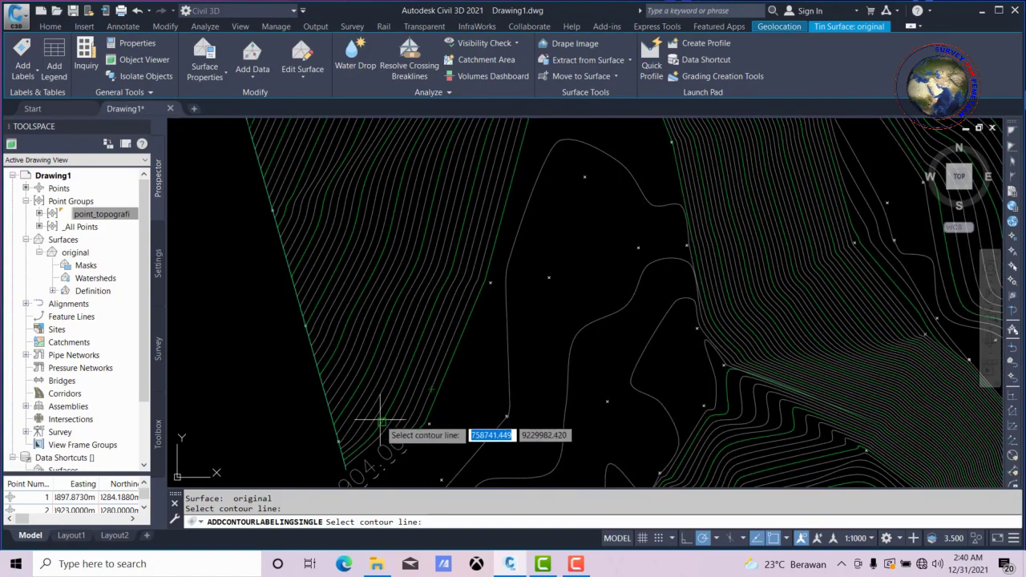
pyautogui.scroll(3, 374, 425)
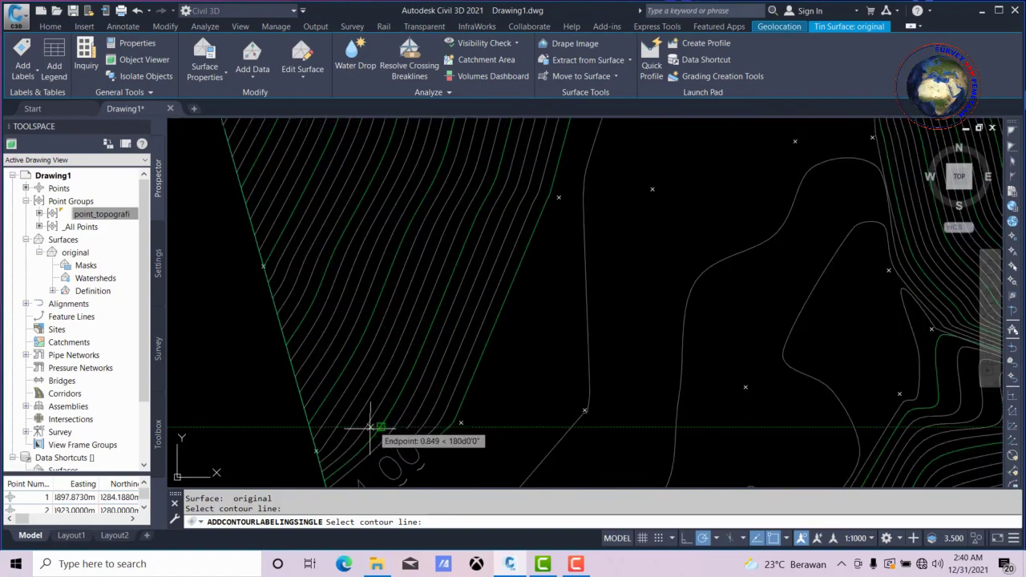
pyautogui.click(335, 393)
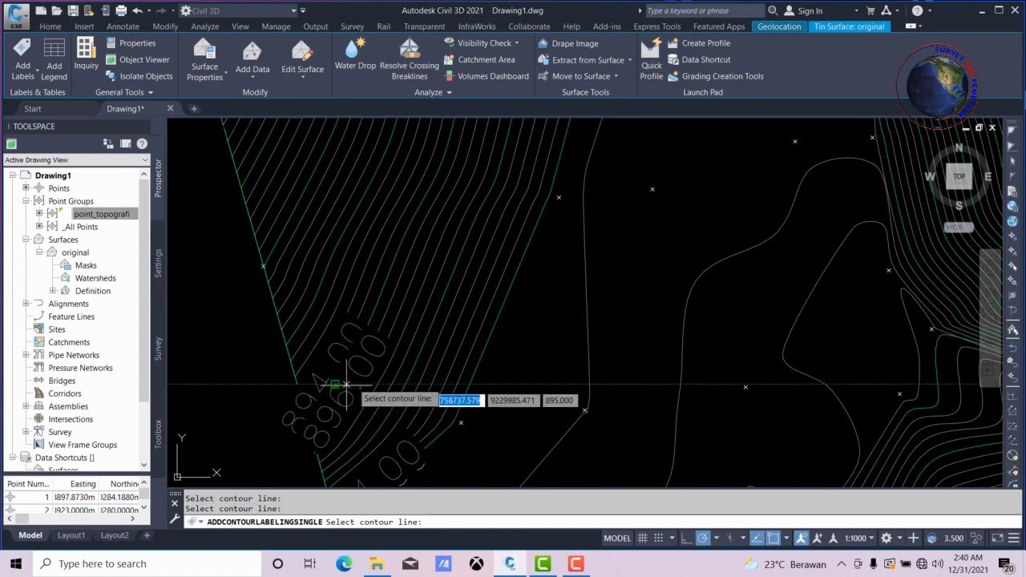
pyautogui.click(402, 364)
pyautogui.click(317, 292)
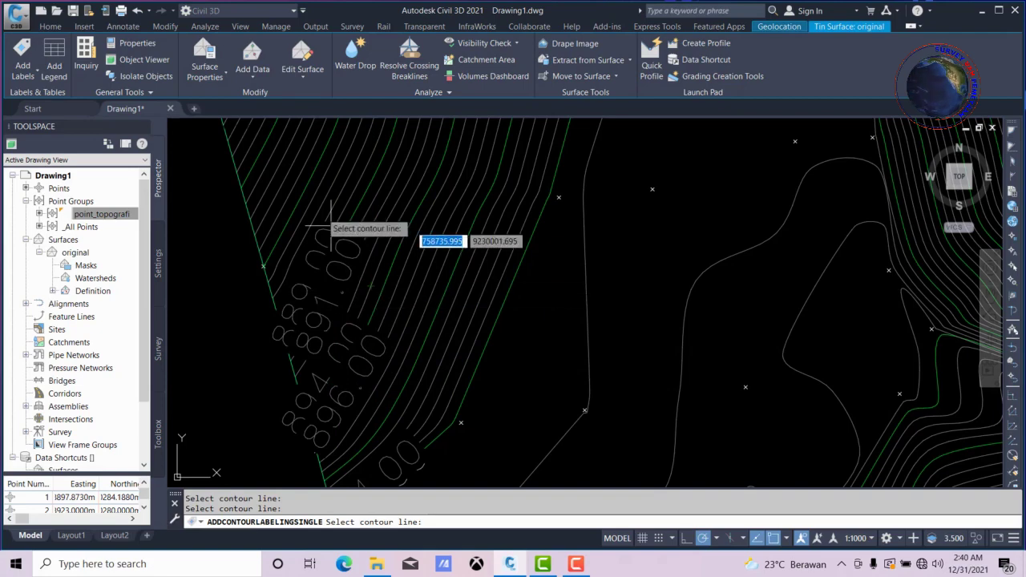
pyautogui.click(136, 11)
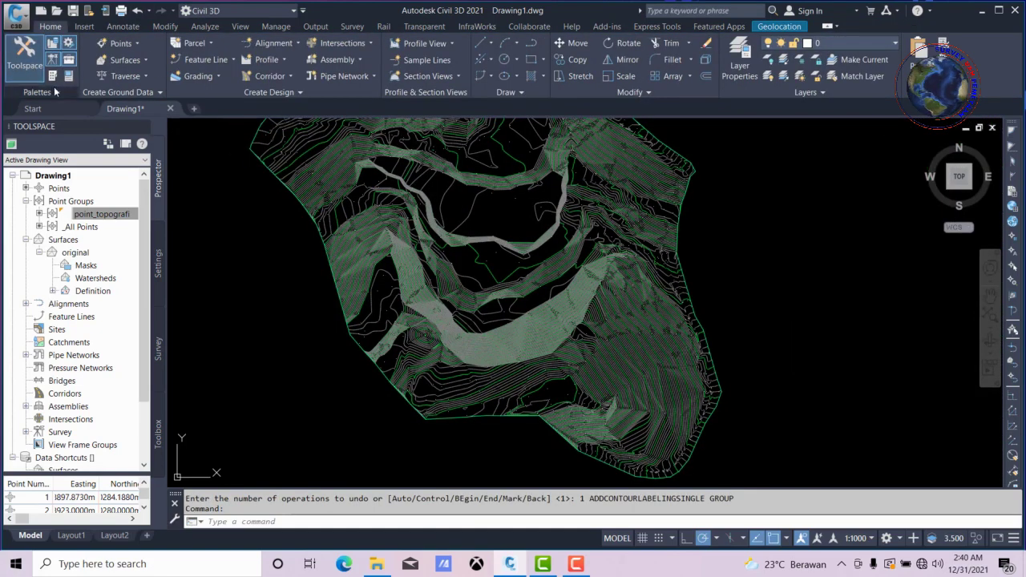
# Label the original surface's contours along a line with Contour - Multiple.
pyautogui.click(533, 332)
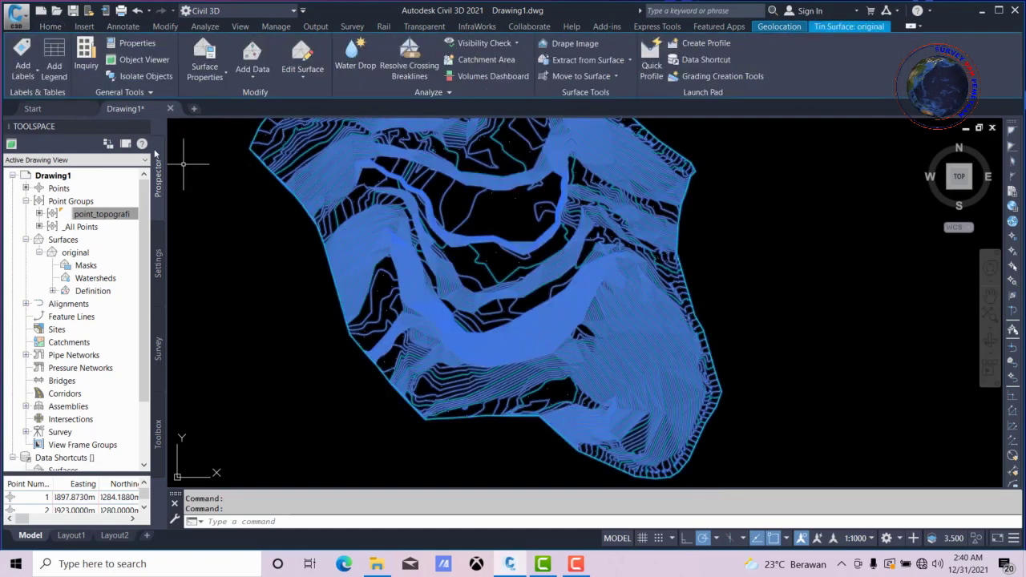
pyautogui.click(37, 72)
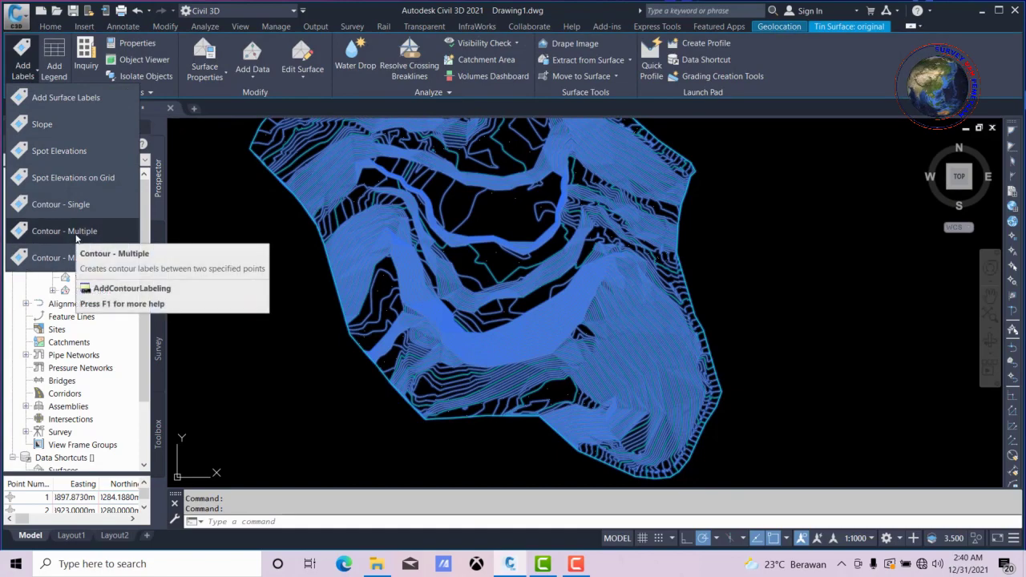
pyautogui.click(77, 233)
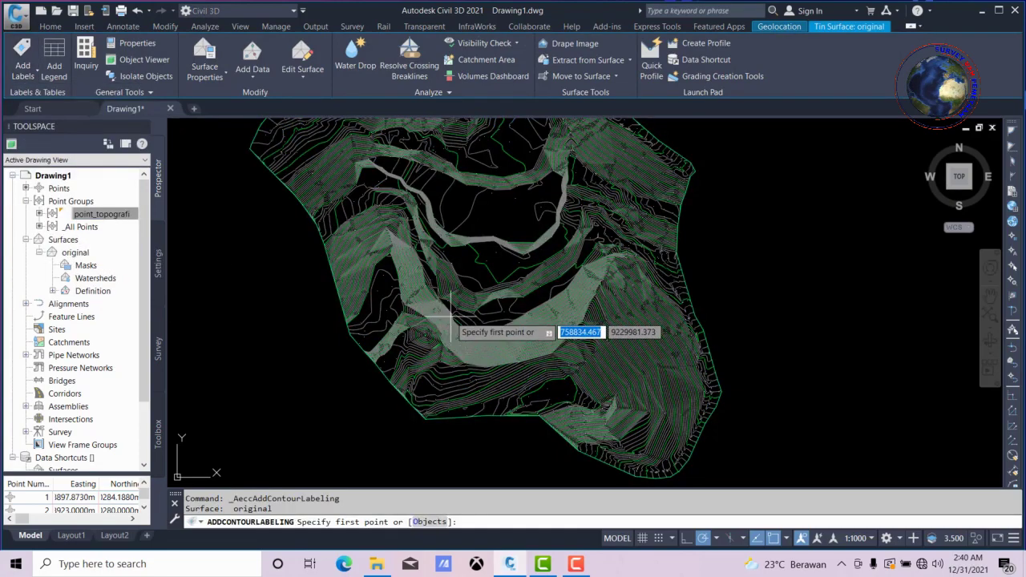
pyautogui.scroll(3, 618, 372)
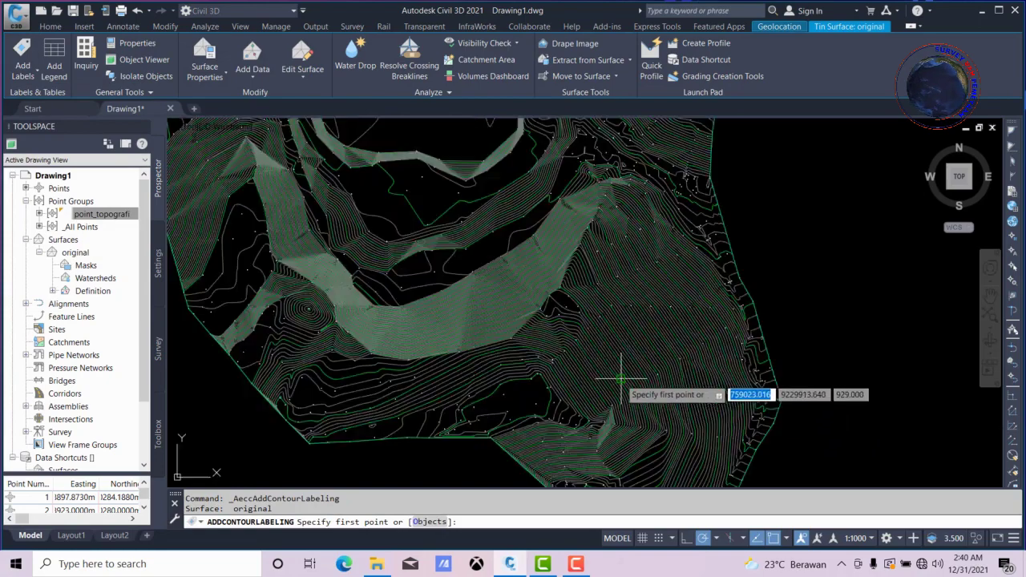
pyautogui.scroll(2, 508, 372)
pyautogui.click(493, 382)
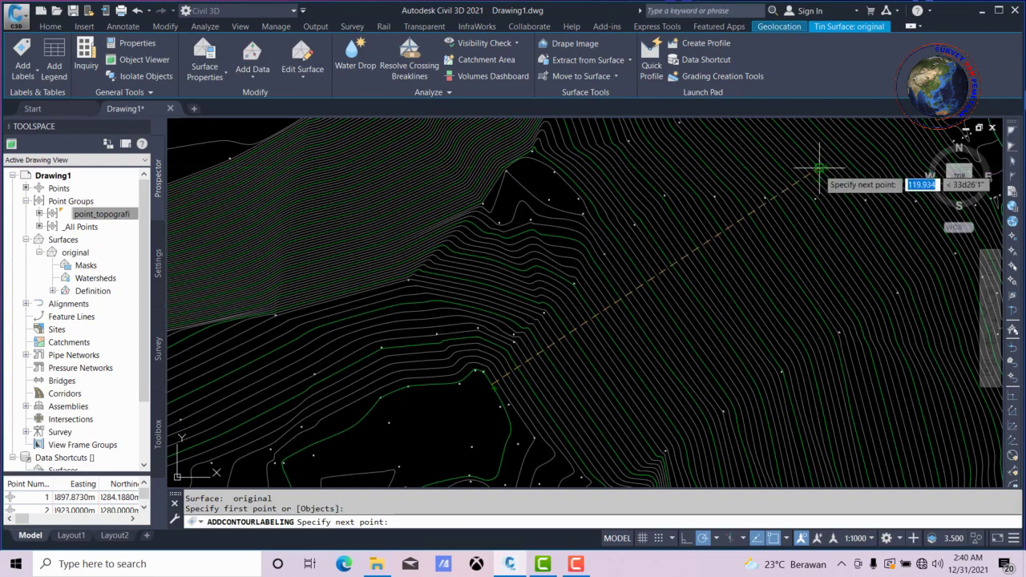
pyautogui.click(820, 169)
# End the multiple contour labelling and undo the row of labels.
pyautogui.scroll(3, 573, 340)
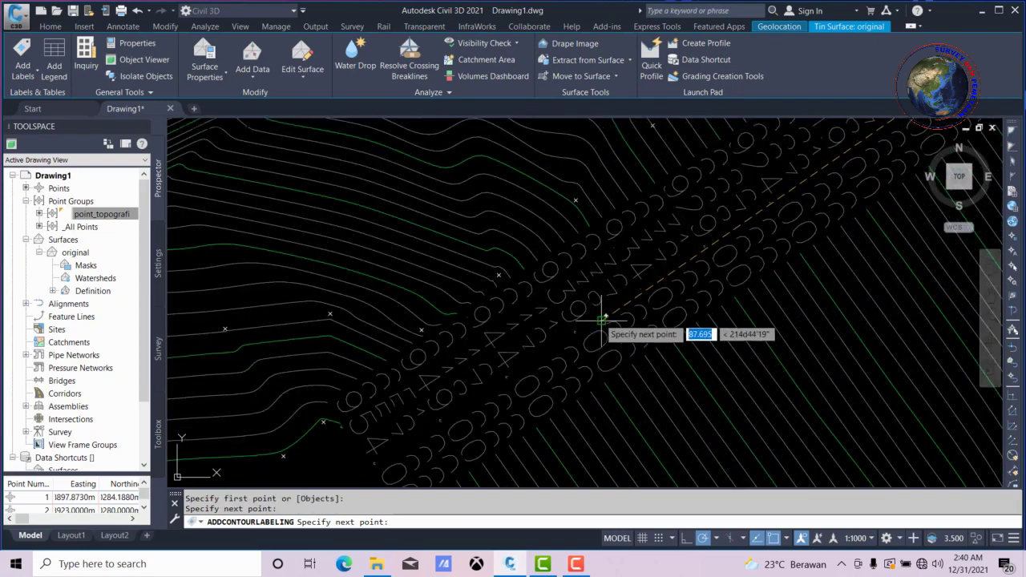
pyautogui.scroll(3, 602, 328)
pyautogui.scroll(-6, 631, 291)
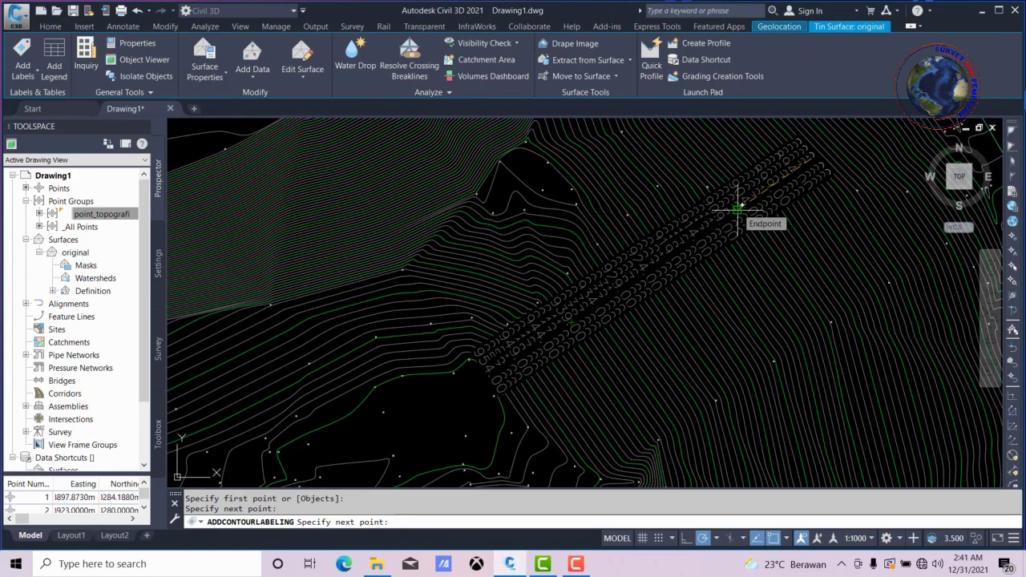
pyautogui.press('Escape')
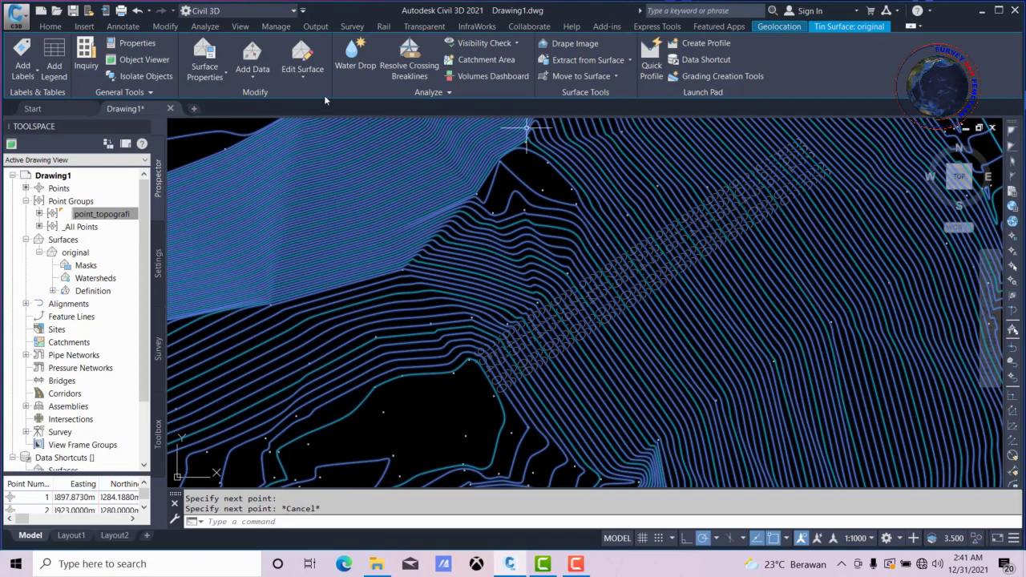
pyautogui.click(137, 11)
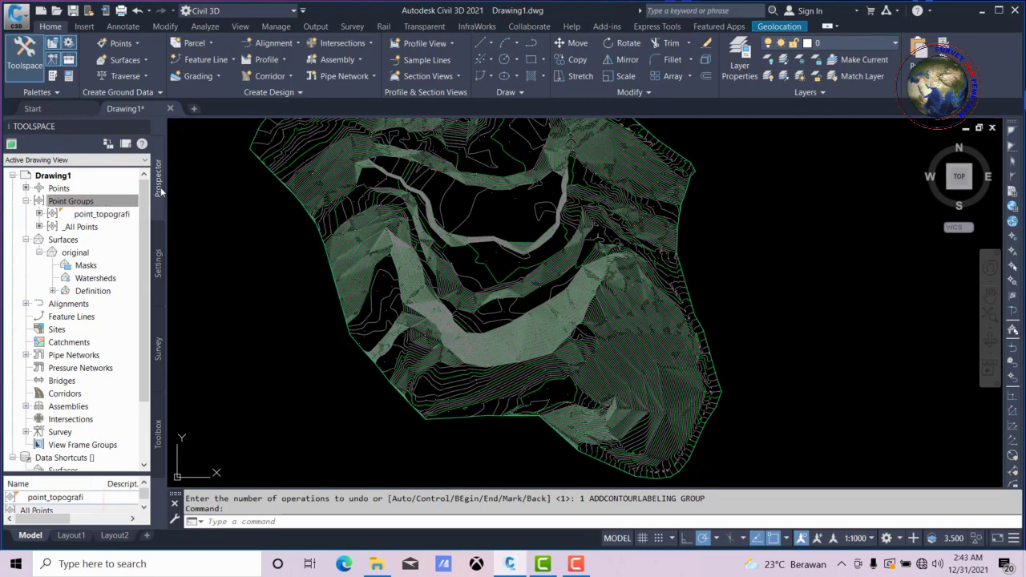
# Open Add Labels for the original surface with label type Contour - Single and Existing Major/Minor styles.
pyautogui.click(59, 241)
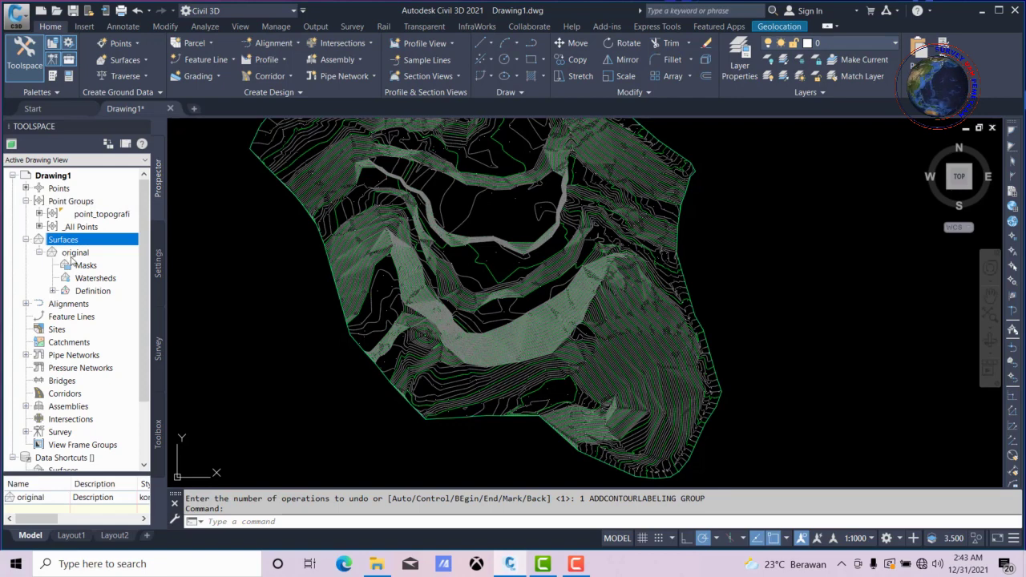
pyautogui.click(81, 253)
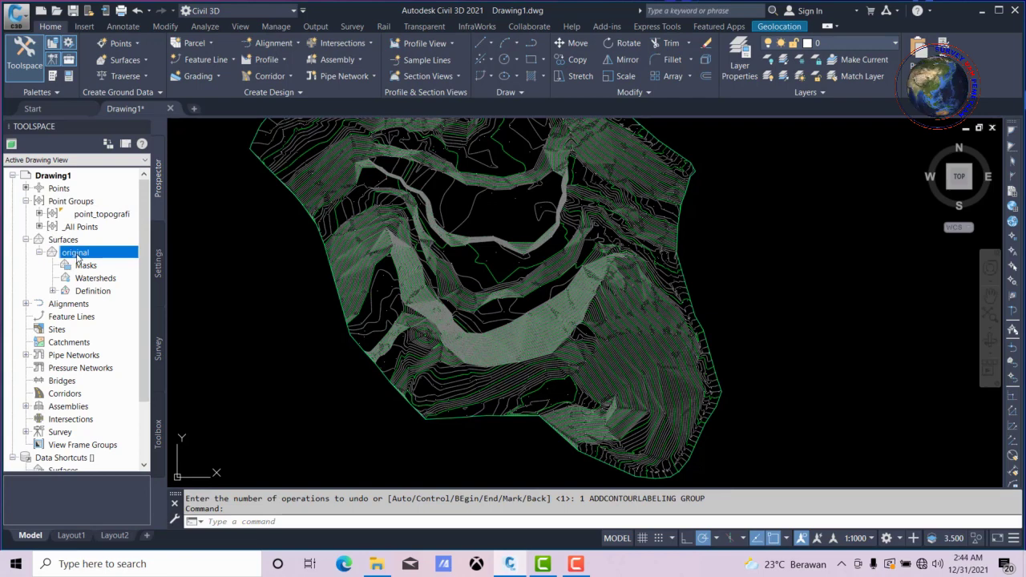
pyautogui.rightClick(77, 257)
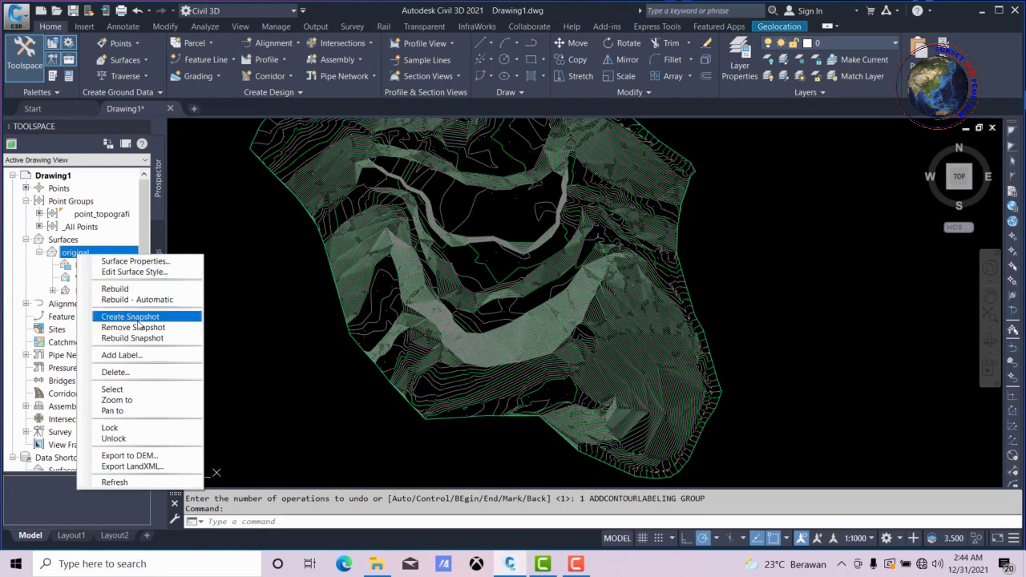
pyautogui.click(133, 357)
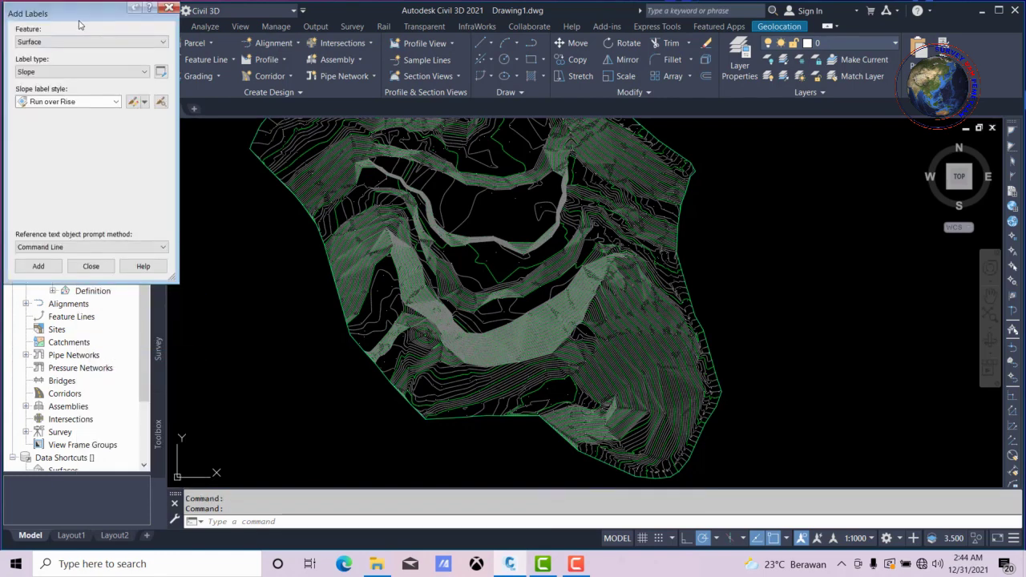
pyautogui.moveTo(79, 17); pyautogui.dragTo(150, 72)
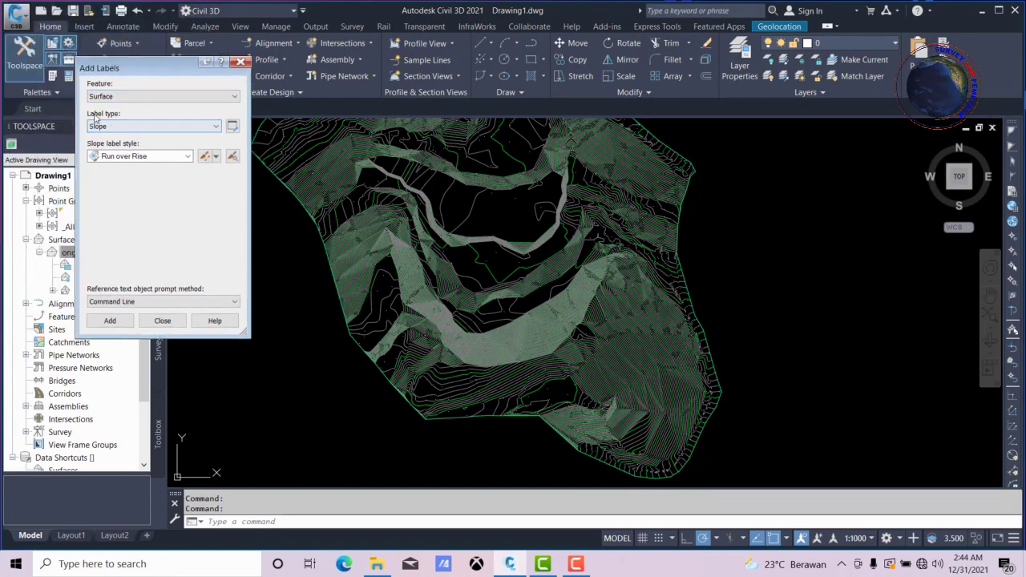
pyautogui.click(214, 128)
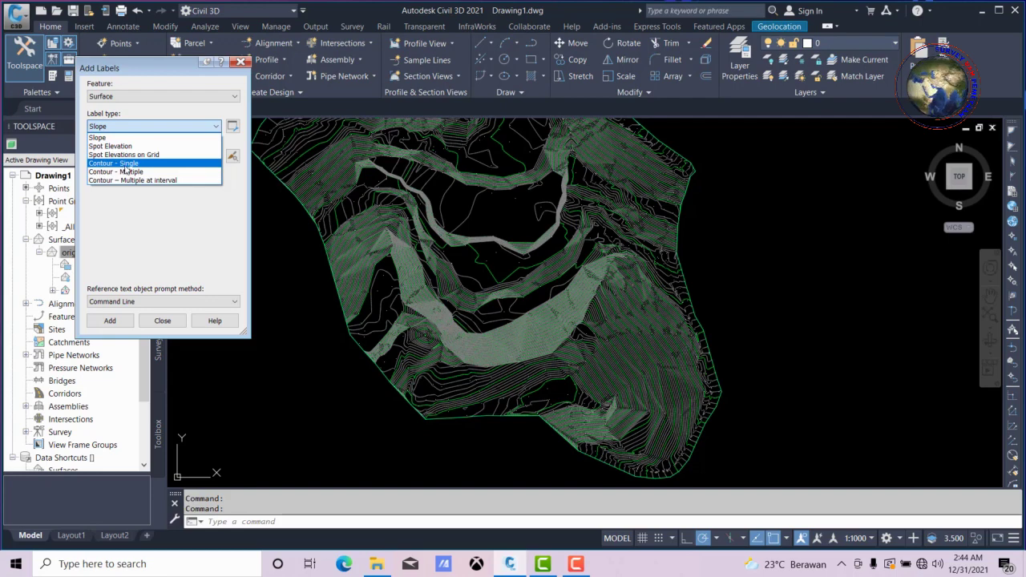
pyautogui.click(126, 164)
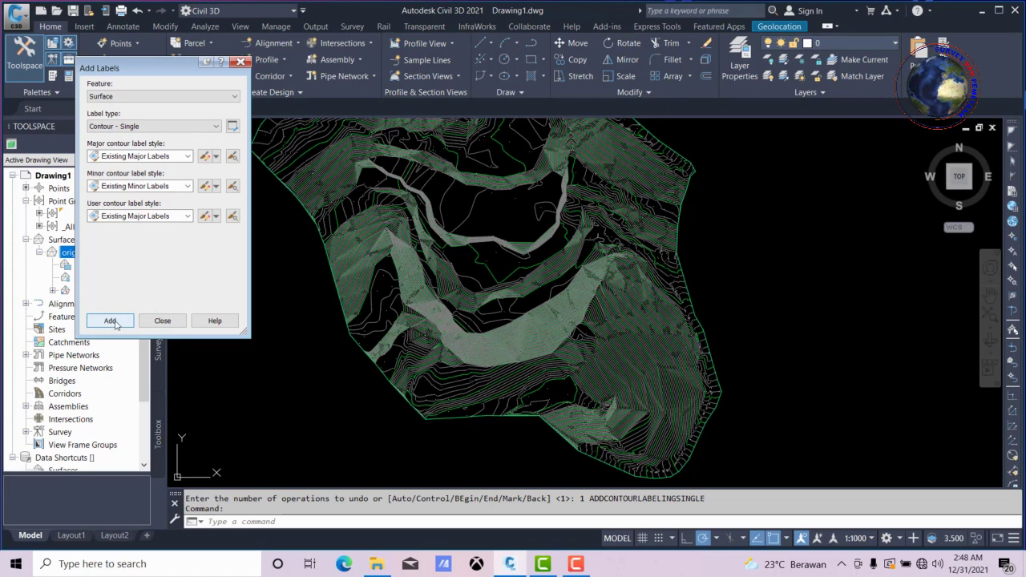
# Pick the 955, 950 and 945 contours to place a single elevation label on each.
pyautogui.click(110, 321)
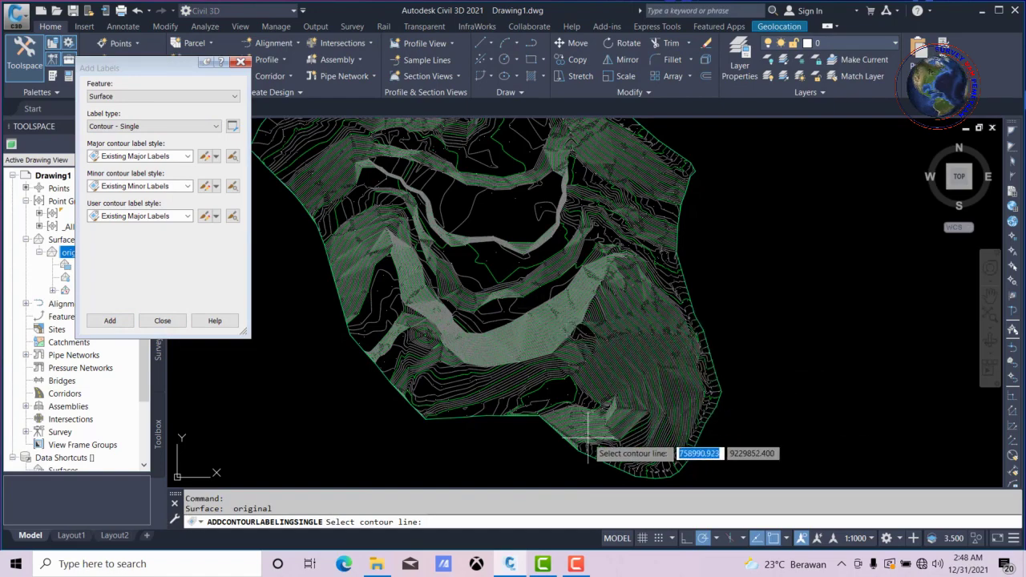
pyautogui.scroll(5, 525, 405)
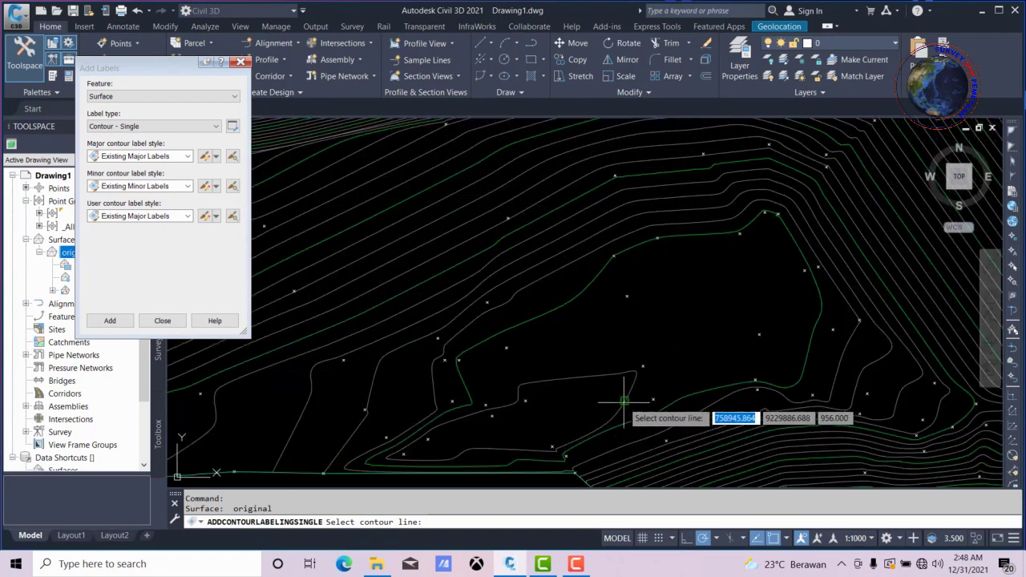
pyautogui.click(677, 399)
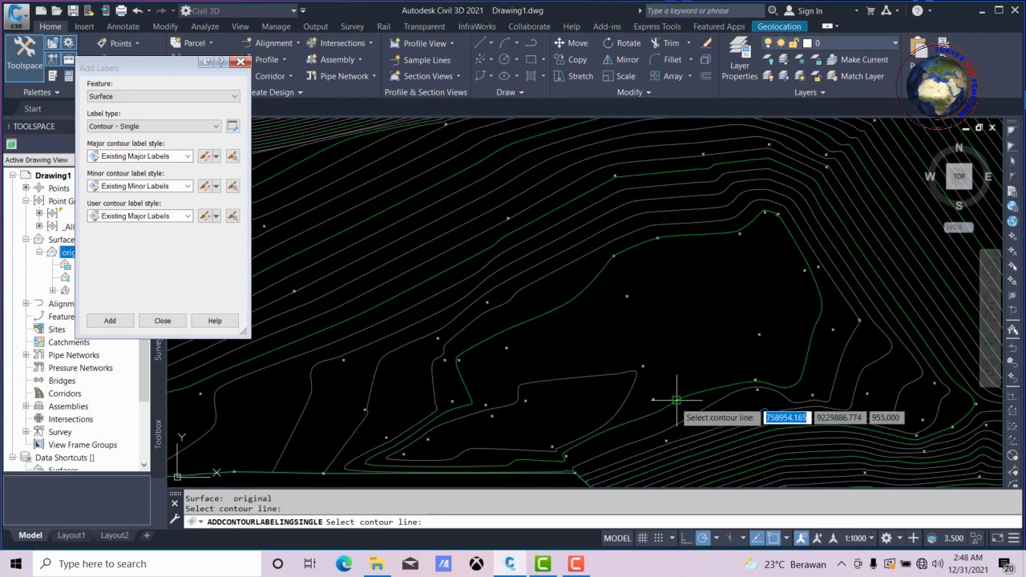
pyautogui.click(677, 400)
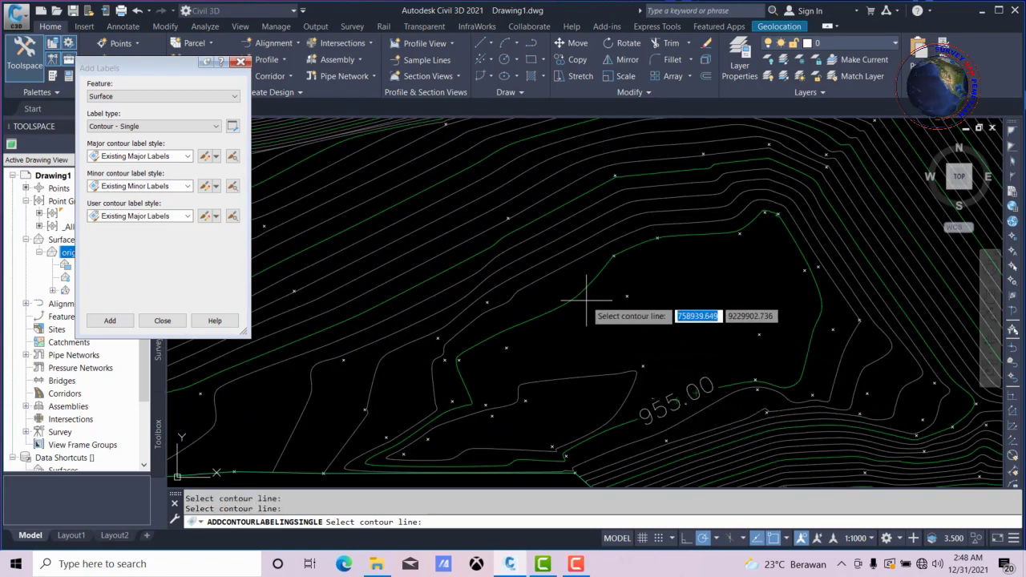
pyautogui.scroll(1, 594, 321)
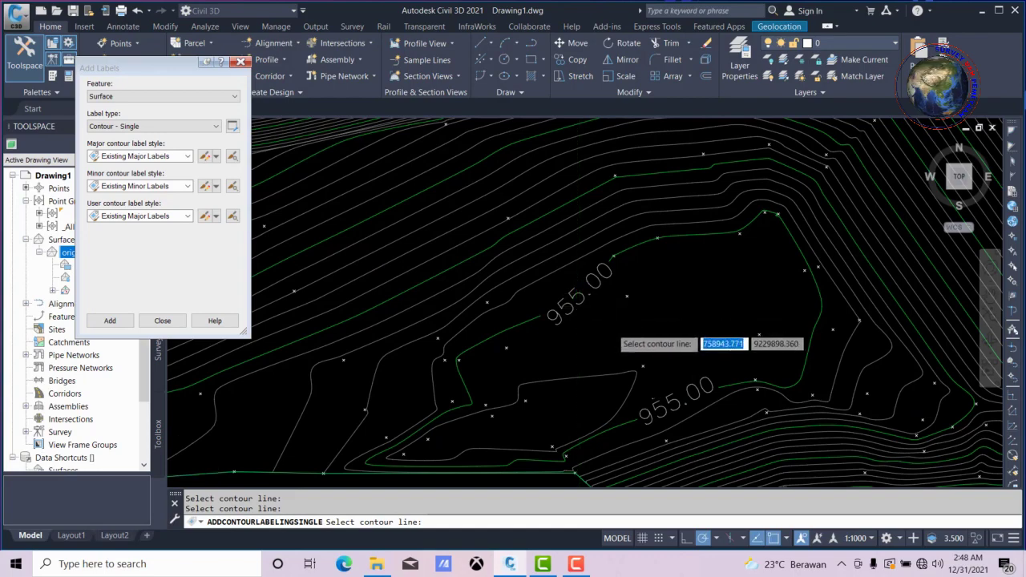
pyautogui.scroll(1, 562, 273)
pyautogui.scroll(1, 561, 260)
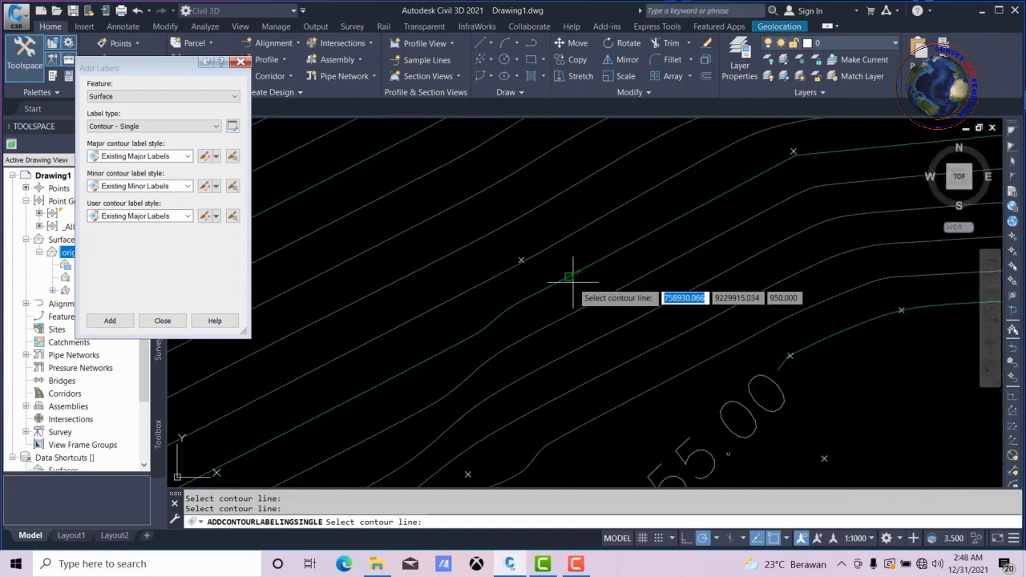
pyautogui.click(577, 273)
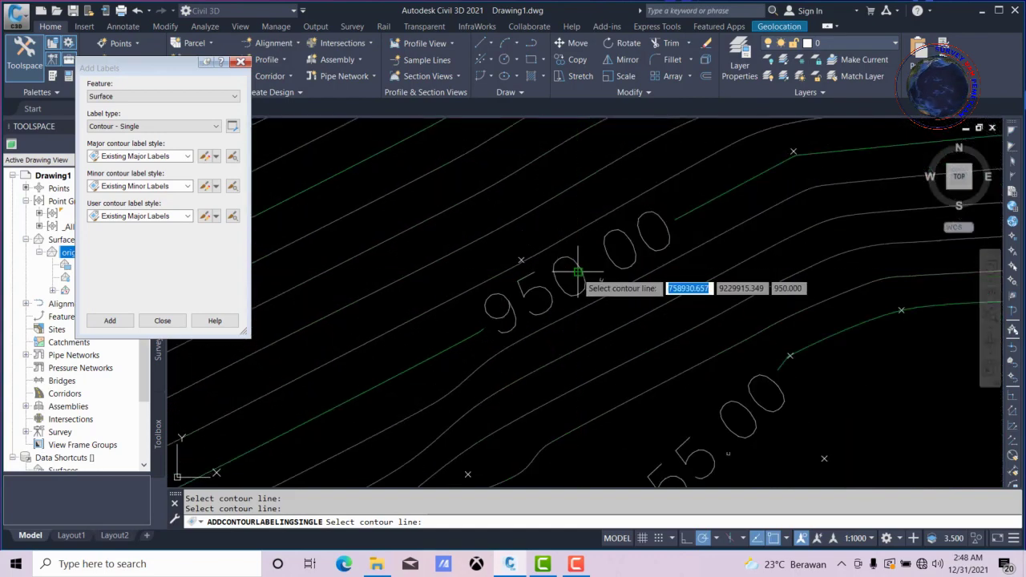
pyautogui.scroll(1, 578, 272)
pyautogui.scroll(-3, 561, 273)
pyautogui.scroll(2, 536, 275)
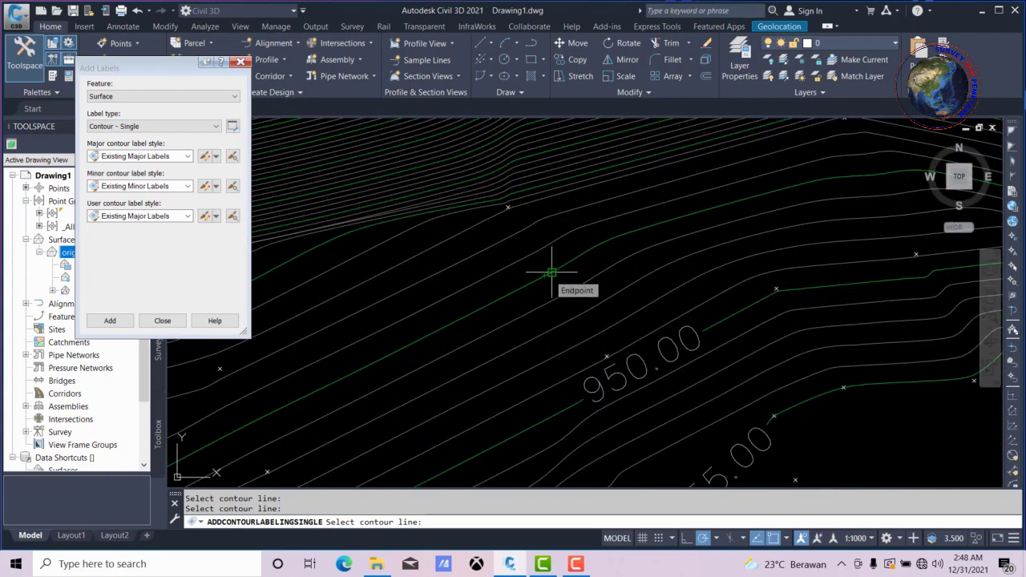
pyautogui.click(552, 273)
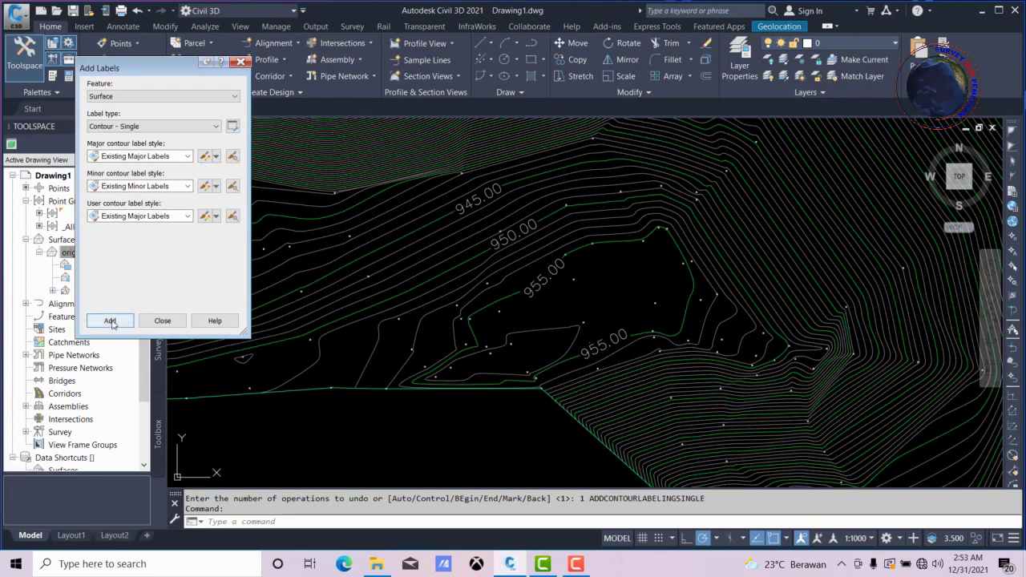
# Label the eastern-slope contours at 945, 940, 935, 930 and 925 with elevation labels.
pyautogui.click(110, 321)
pyautogui.scroll(-5, 417, 365)
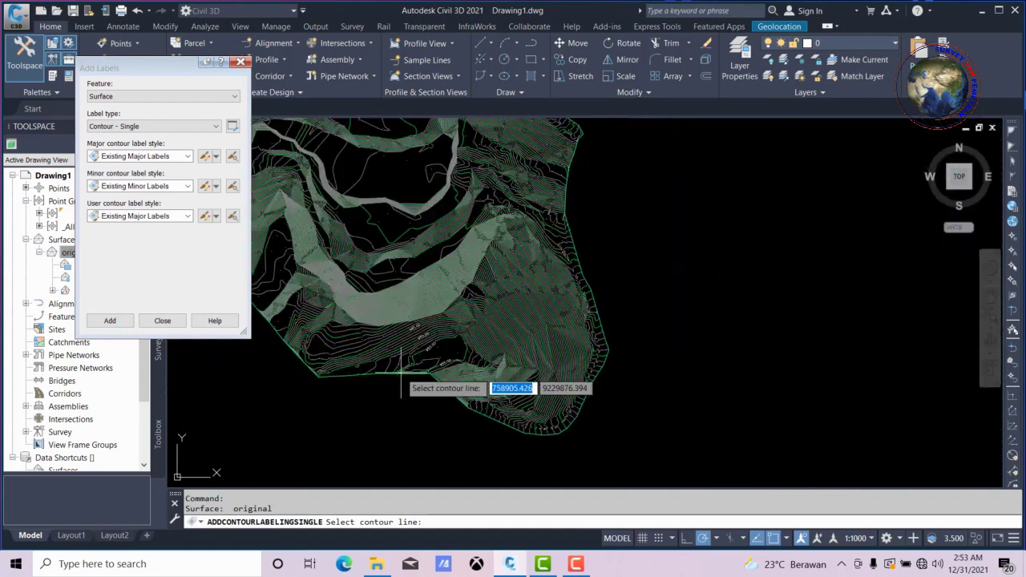
pyautogui.scroll(2, 526, 345)
pyautogui.scroll(3, 490, 345)
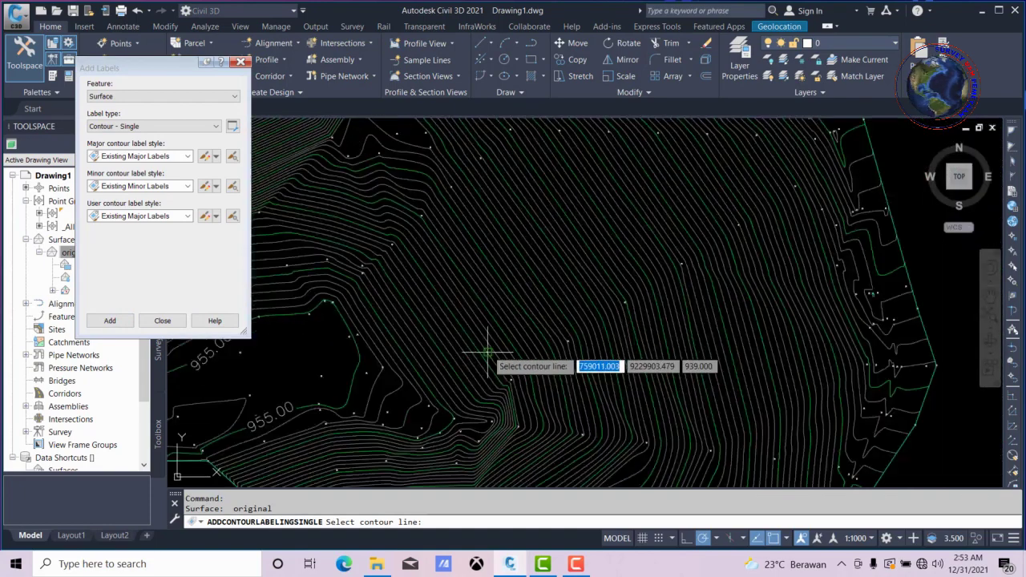
pyautogui.scroll(2, 465, 351)
pyautogui.click(404, 331)
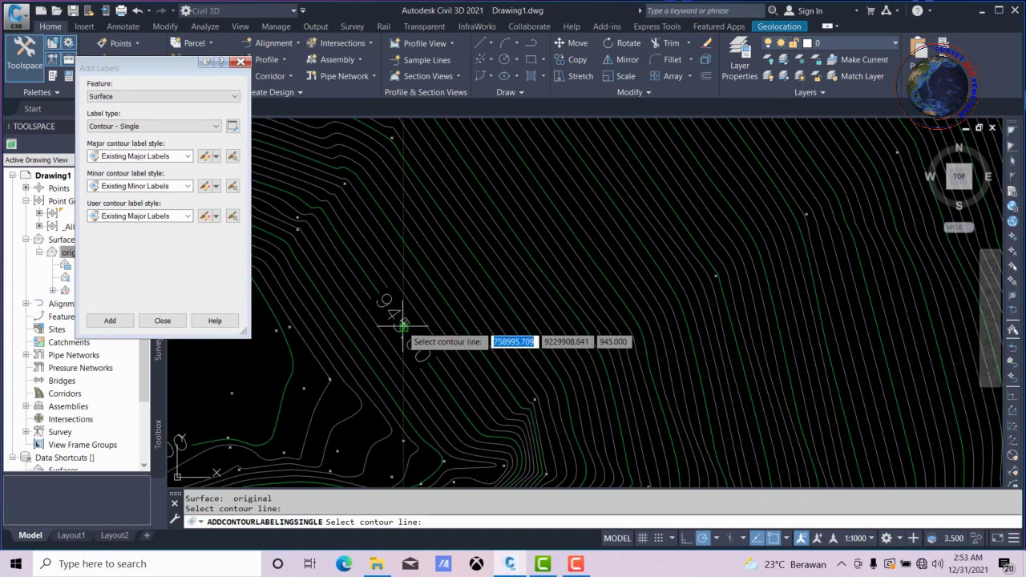
pyautogui.click(444, 295)
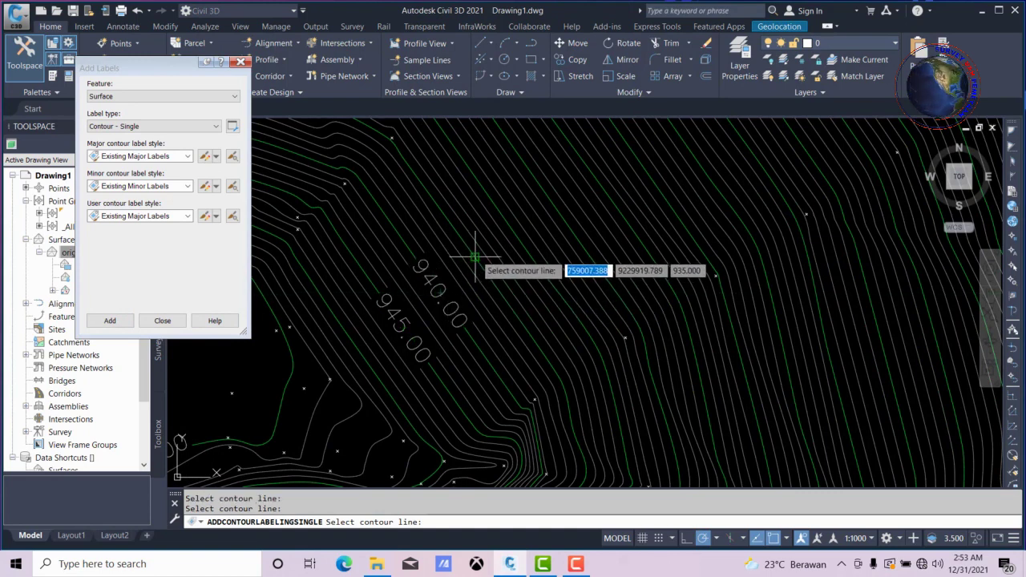
pyautogui.click(475, 257)
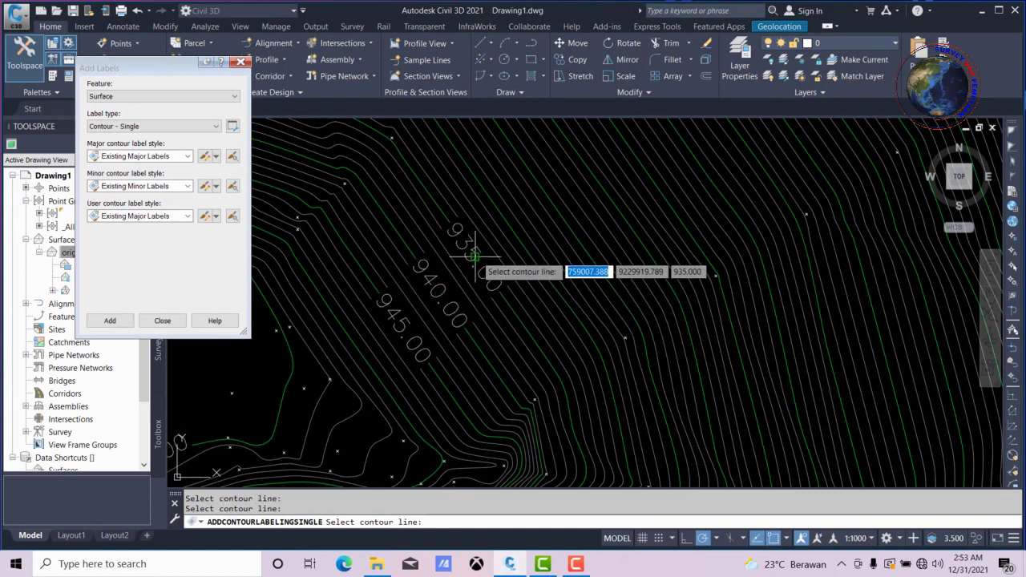
pyautogui.click(508, 225)
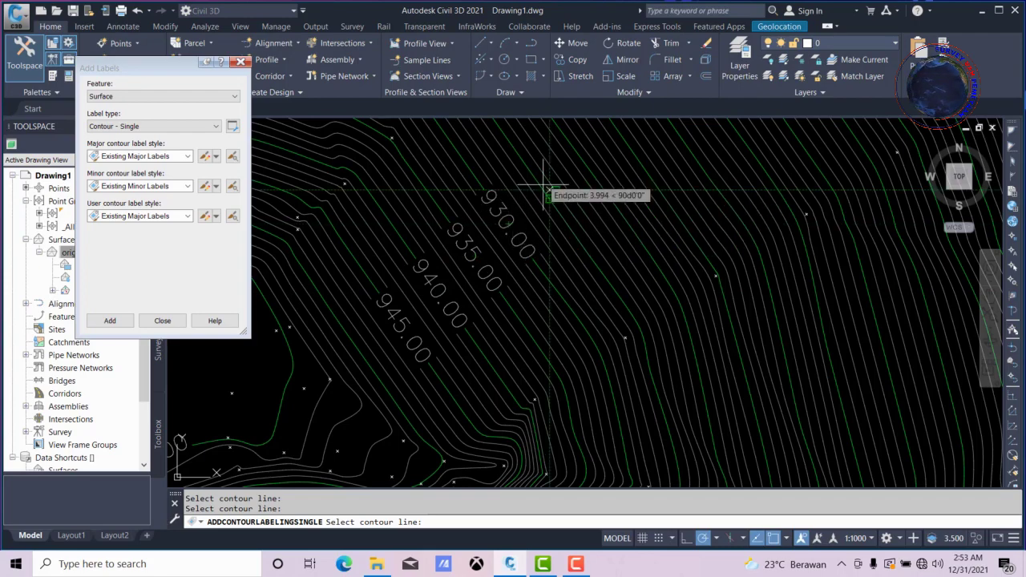
pyautogui.scroll(2, 551, 189)
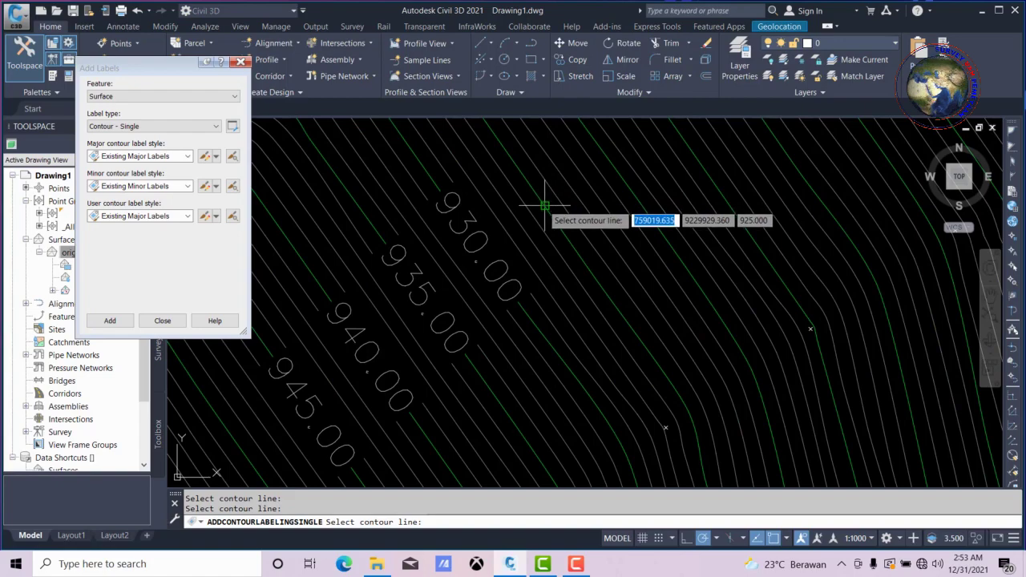
pyautogui.click(543, 206)
pyautogui.scroll(-3, 543, 220)
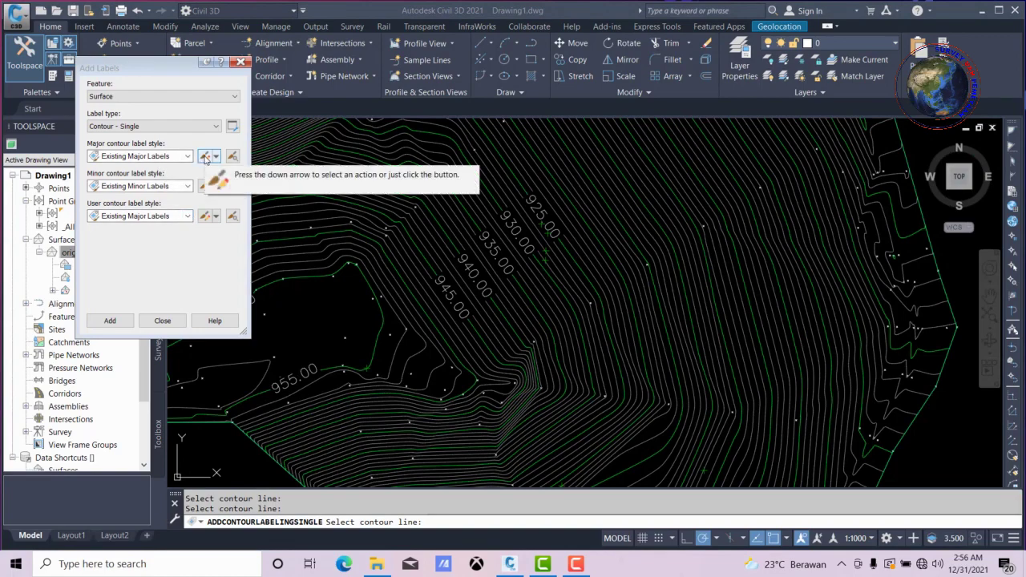
# In the Existing Major Labels style, set the contour label text height to 2.0 mm.
pyautogui.click(205, 158)
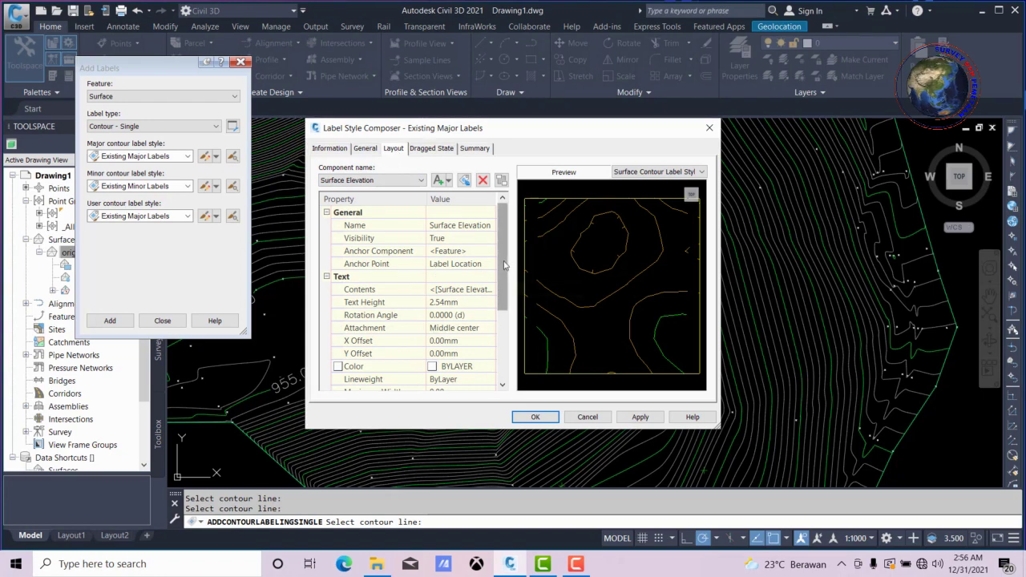
pyautogui.scroll(-2, 505, 274)
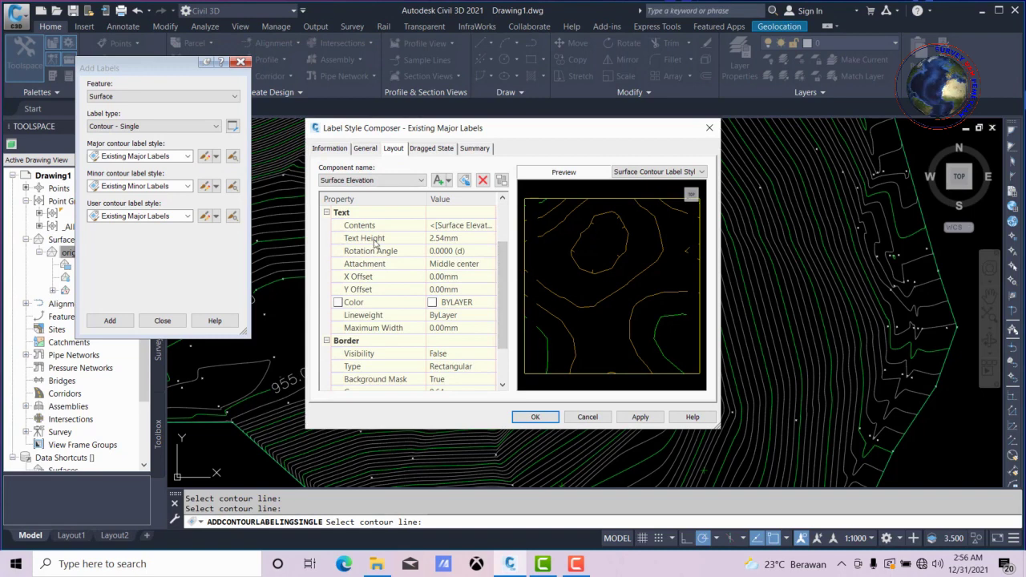
pyautogui.click(439, 239)
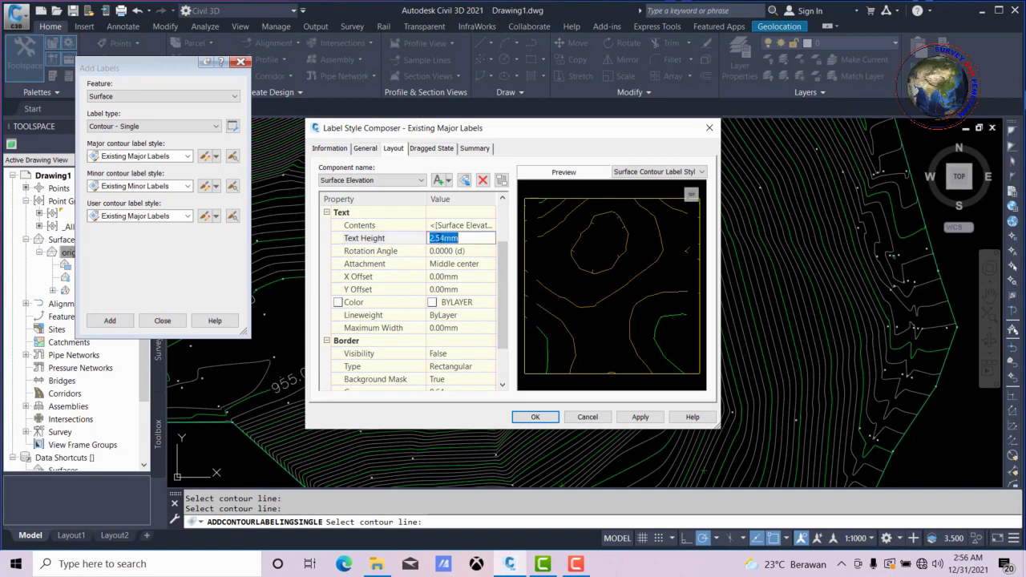
pyautogui.click(441, 238)
pyautogui.press('BackSpace')
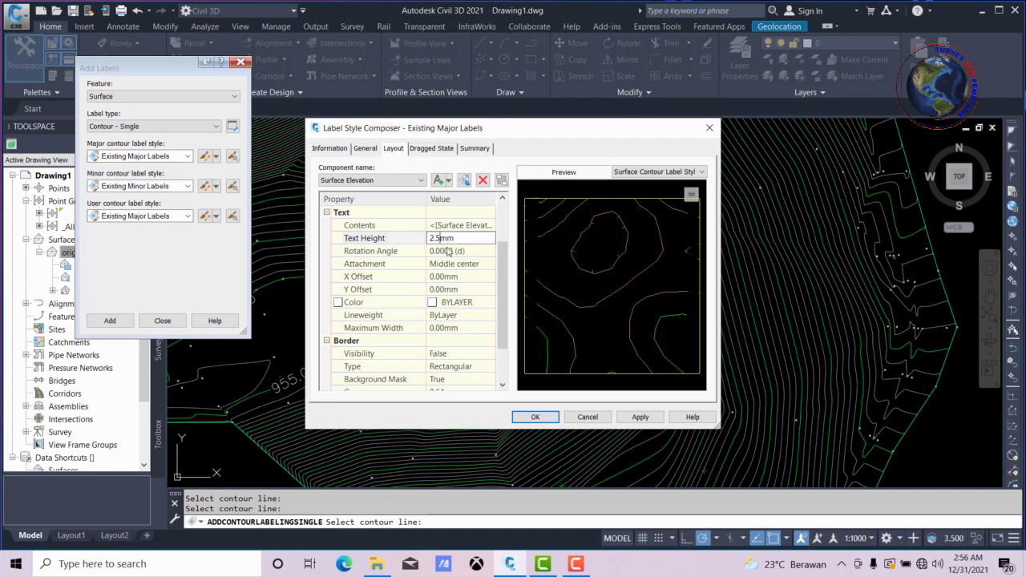
pyautogui.press('BackSpace')
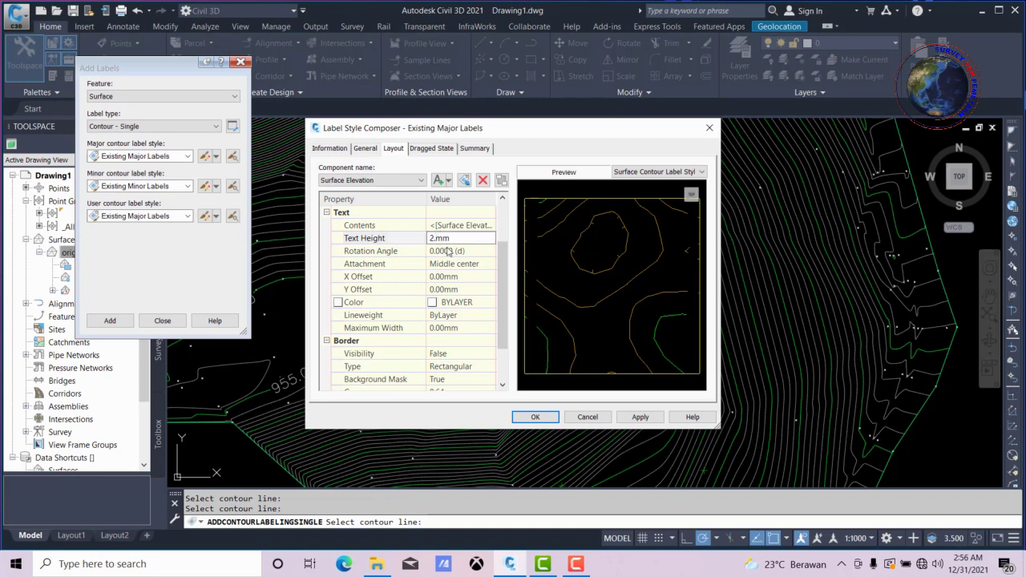
pyautogui.write('.0')
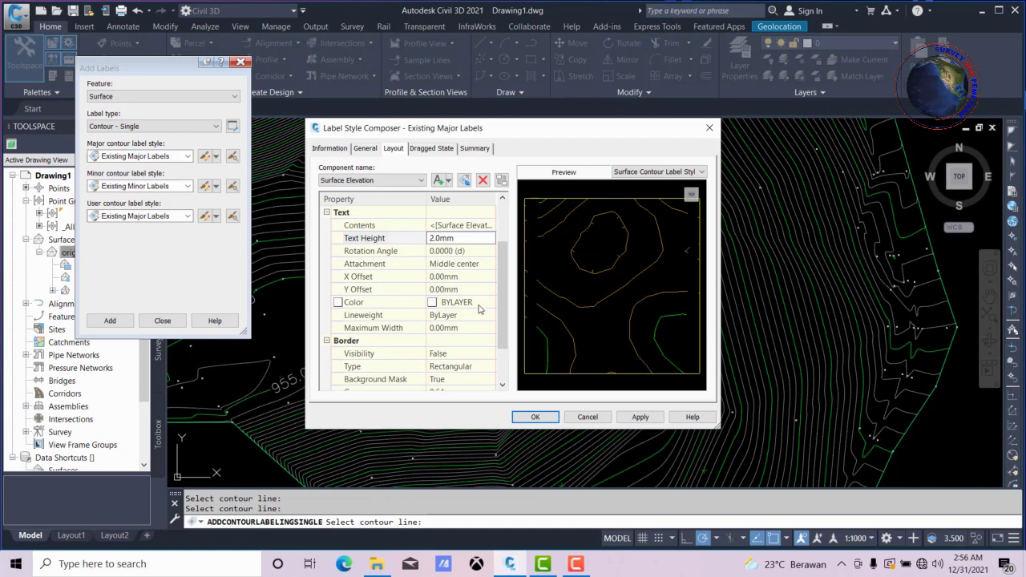
# Make the label text colour red and apply the style changes.
pyautogui.click(433, 306)
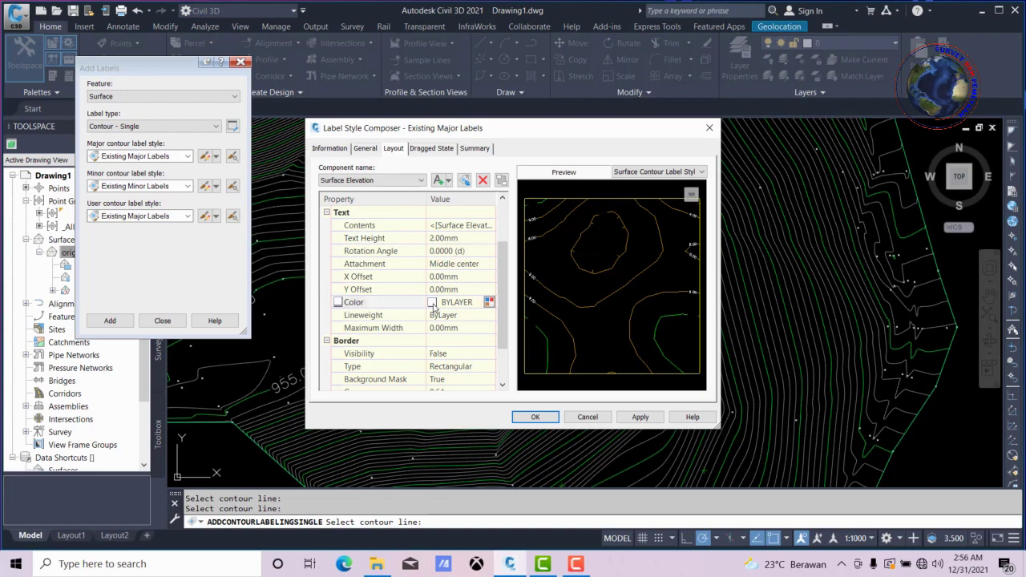
pyautogui.click(491, 303)
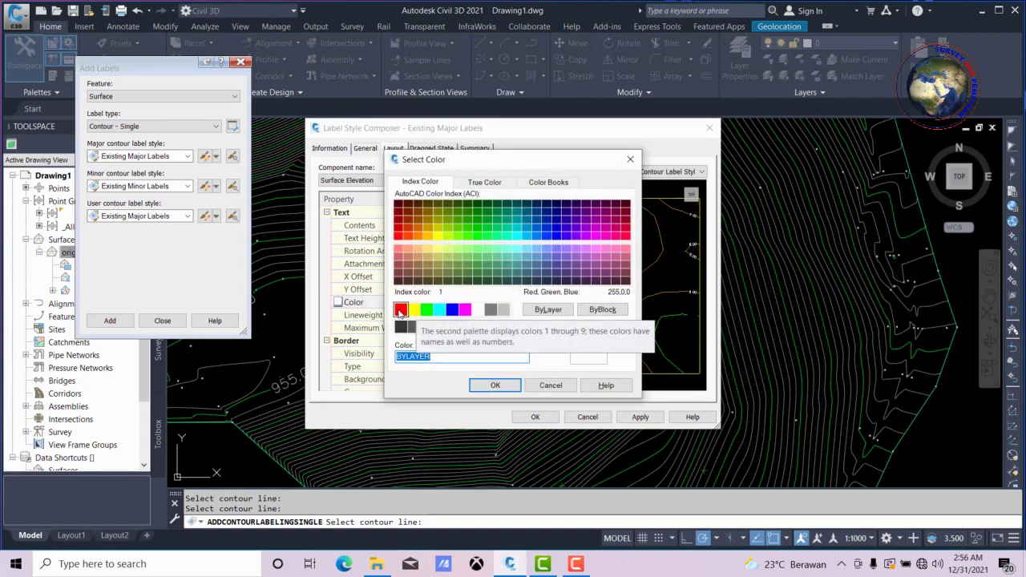
pyautogui.click(400, 311)
pyautogui.click(497, 386)
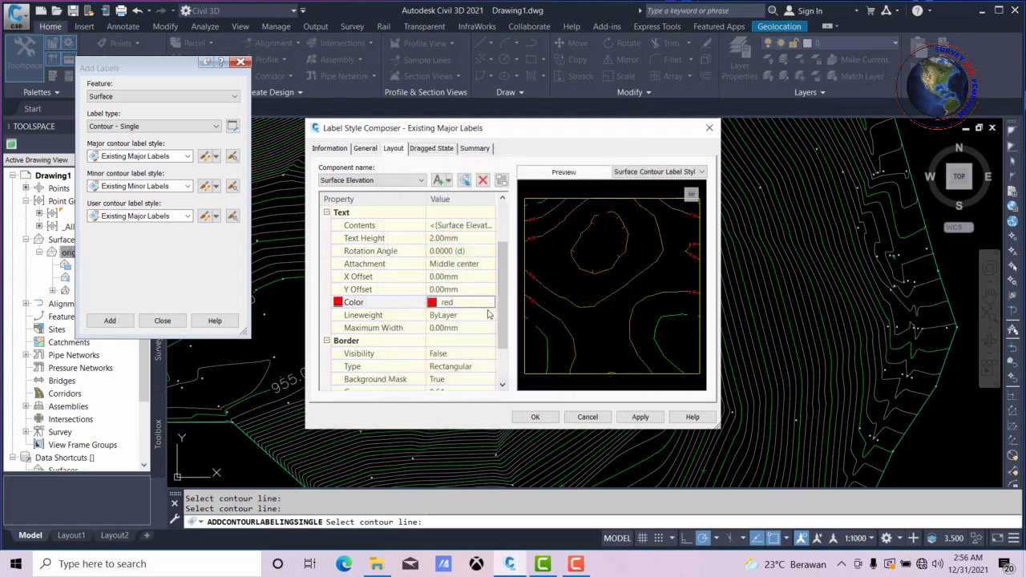
pyautogui.moveTo(502, 303); pyautogui.dragTo(507, 329)
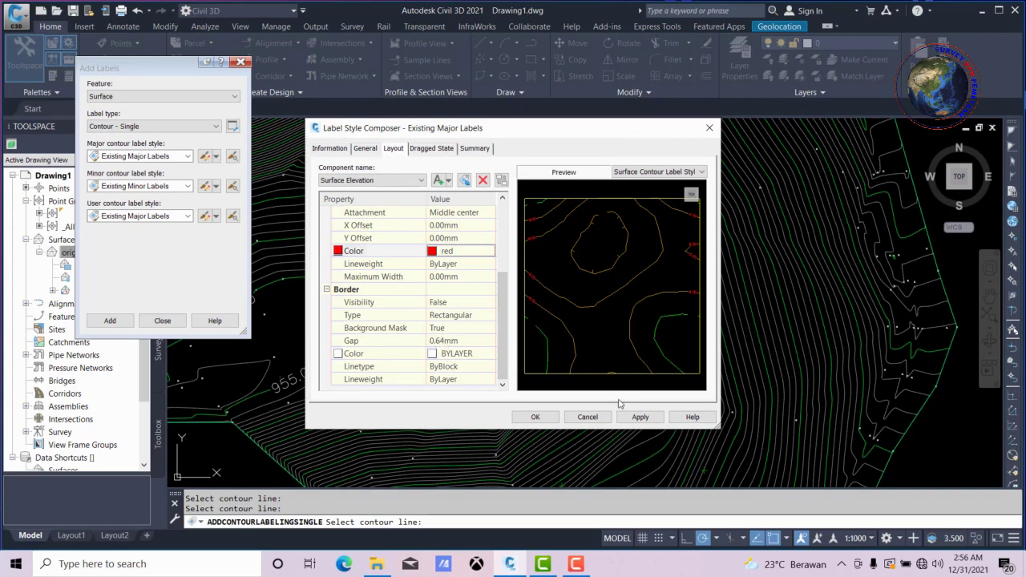
pyautogui.click(642, 419)
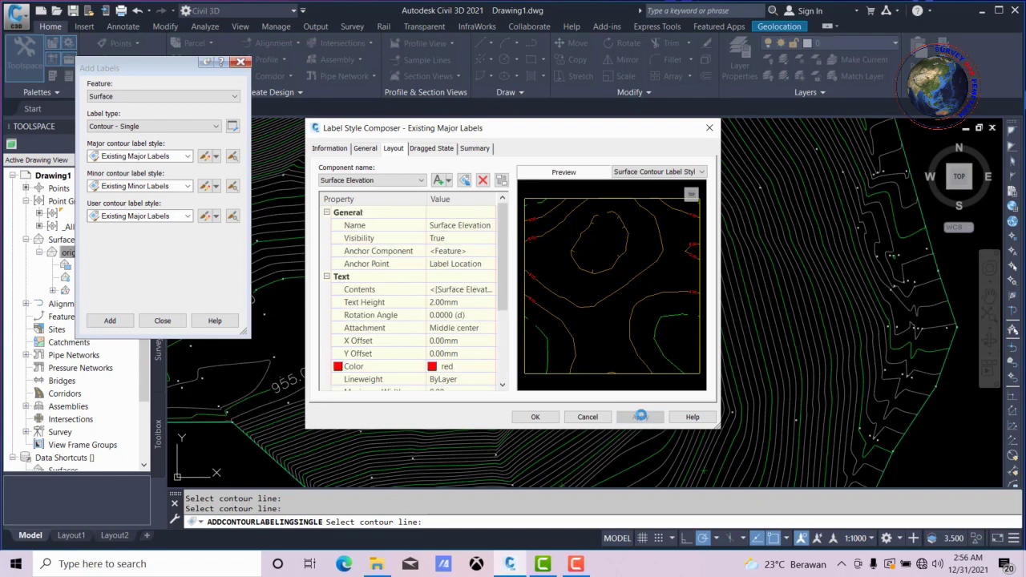
# Accept the changes with OK to close the Label Style Composer.
pyautogui.click(533, 418)
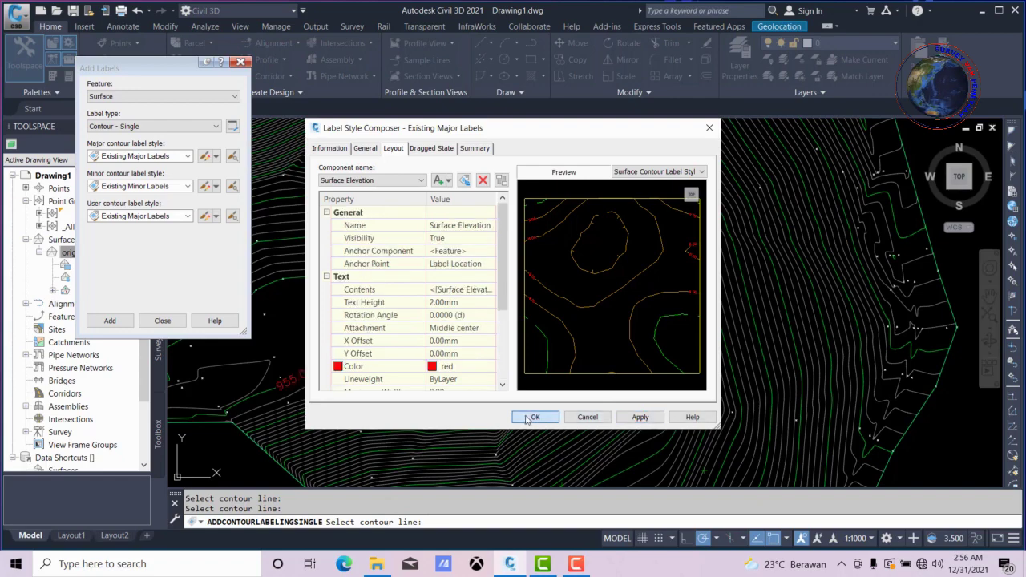